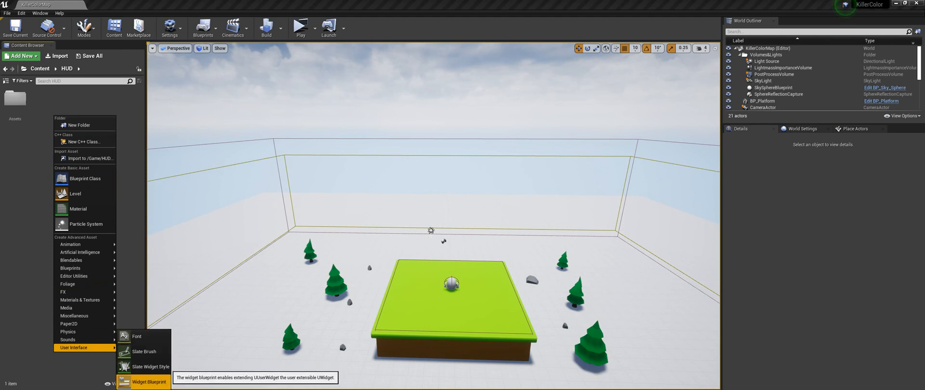
- Create a Widget Blueprint named HUD in the HUD folder and open it for editing
left_click(148, 382)
type("HU")
key("Return")
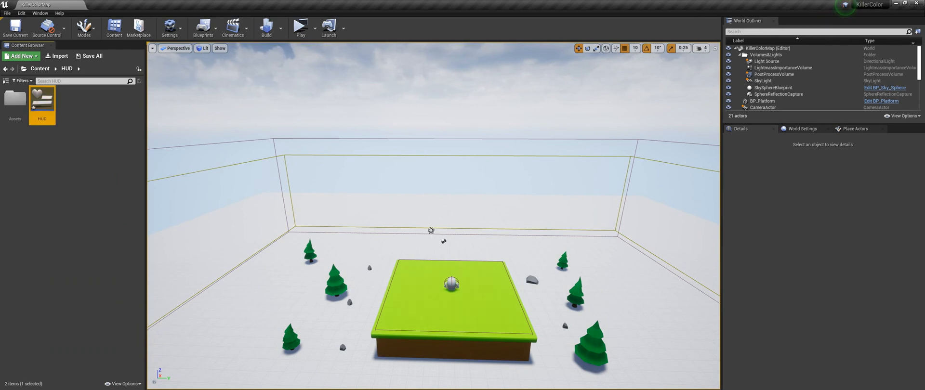
double_click(42, 103)
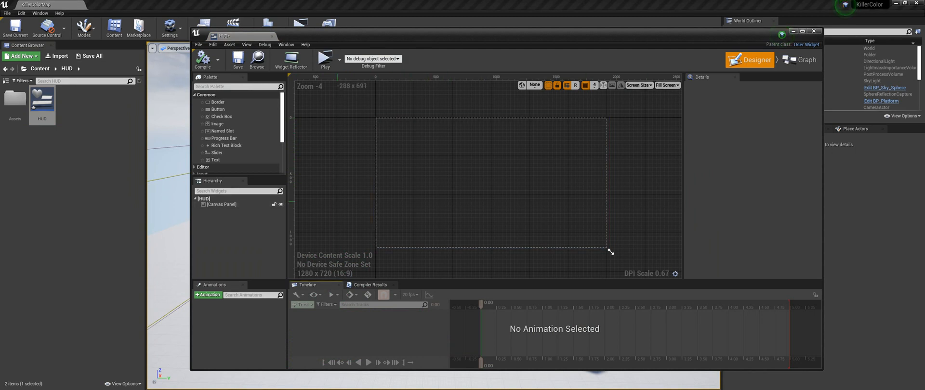
- Add an Image widget to the Canvas Panel and name it BG
left_click(218, 124)
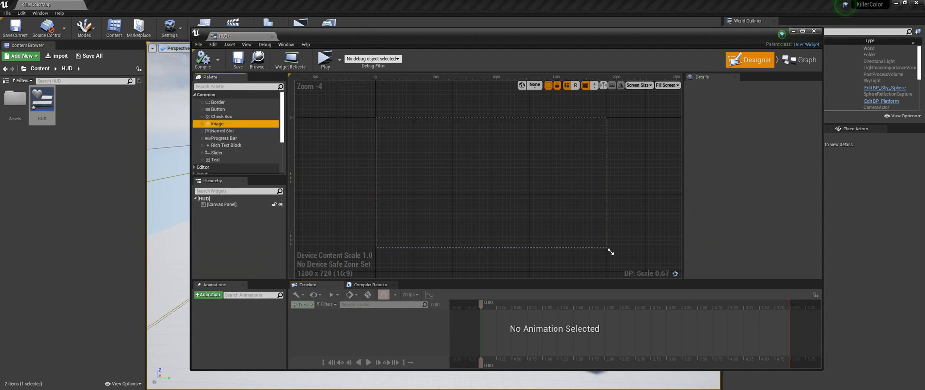
left_click_drag(224, 204, 225, 206)
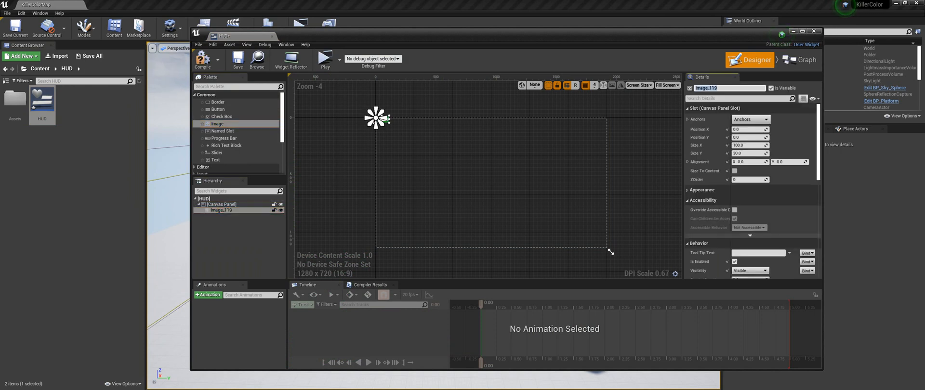
key("Return")
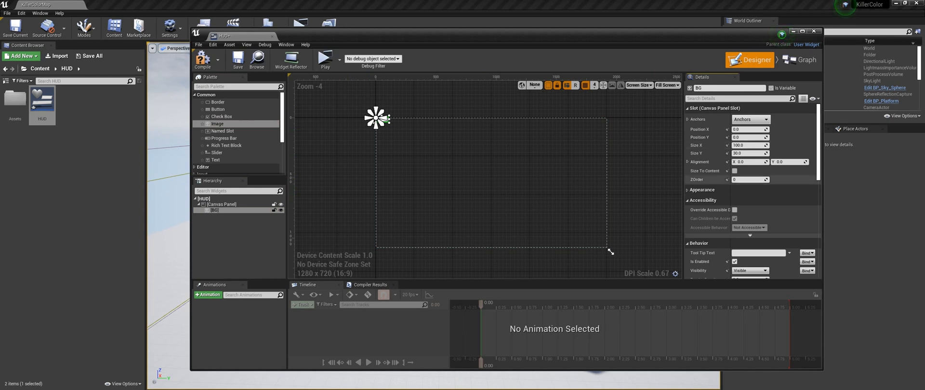
- Set the brush tint of the BG image to black
scroll(752, 179, "down", 2)
scroll(752, 188, "up", 2)
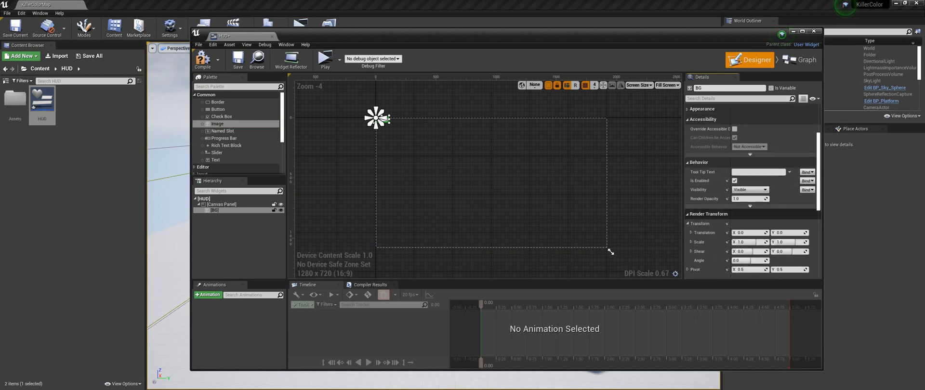
scroll(751, 188, "down", 6)
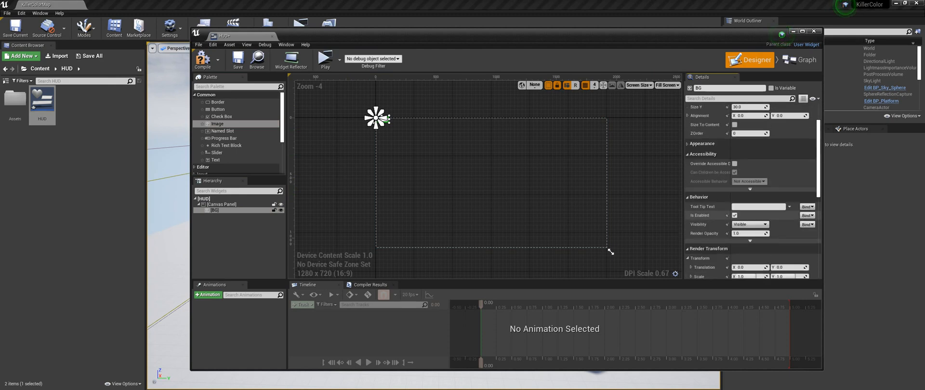
scroll(752, 188, "up", 6)
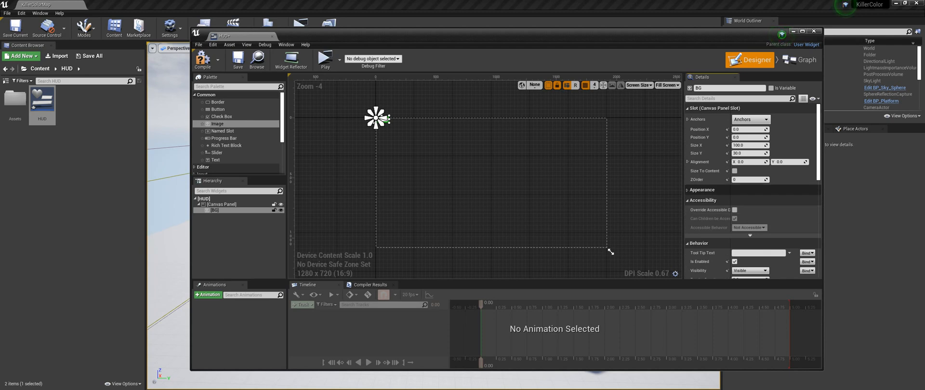
left_click(703, 190)
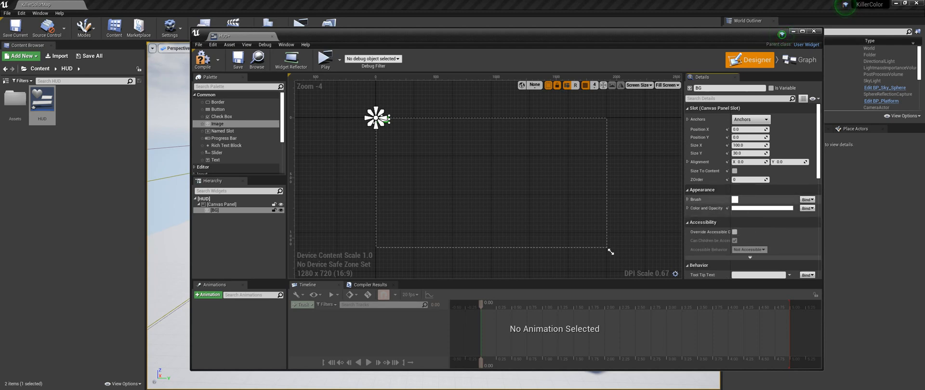
left_click(688, 199)
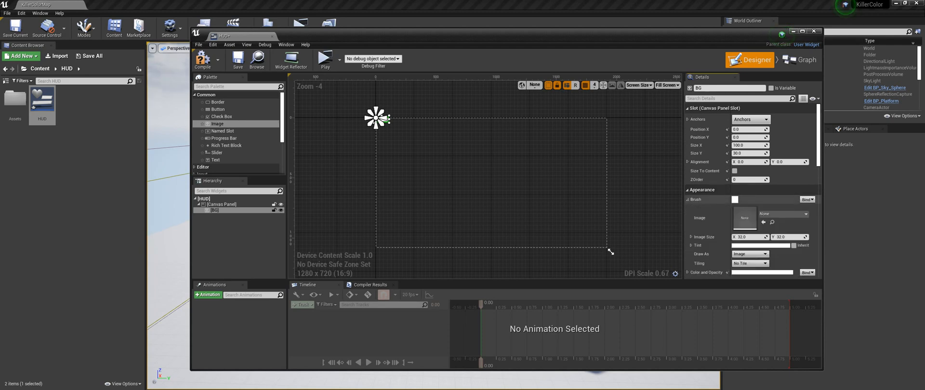
scroll(742, 238, "down", 3)
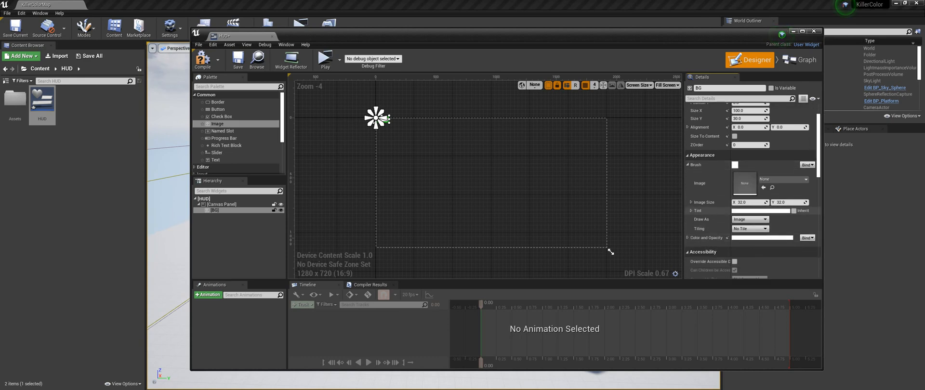
left_click(742, 211)
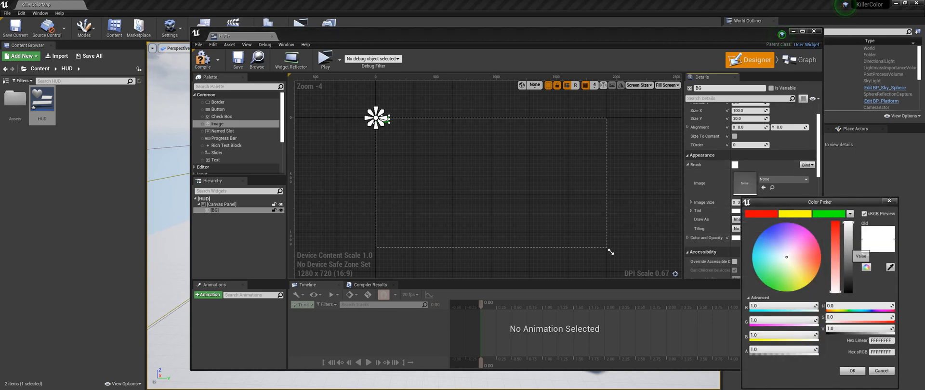
left_click_drag(848, 223, 848, 292)
left_click(852, 371)
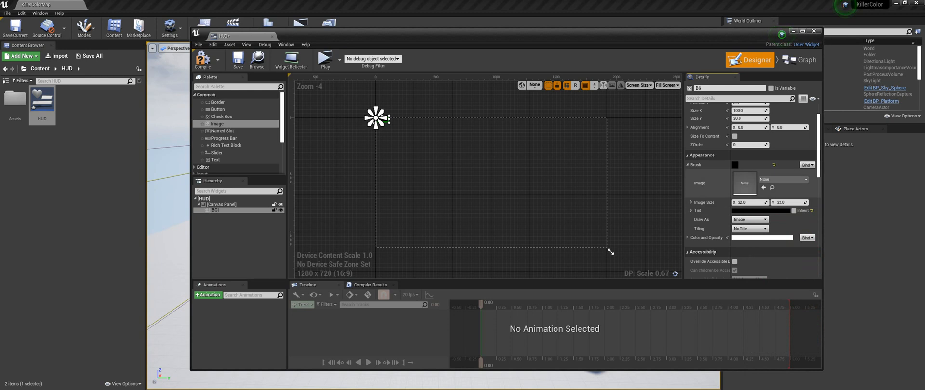
- Anchor the BG image to stretch across the full canvas, with right and bottom offsets of 0
scroll(752, 192, "up", 3)
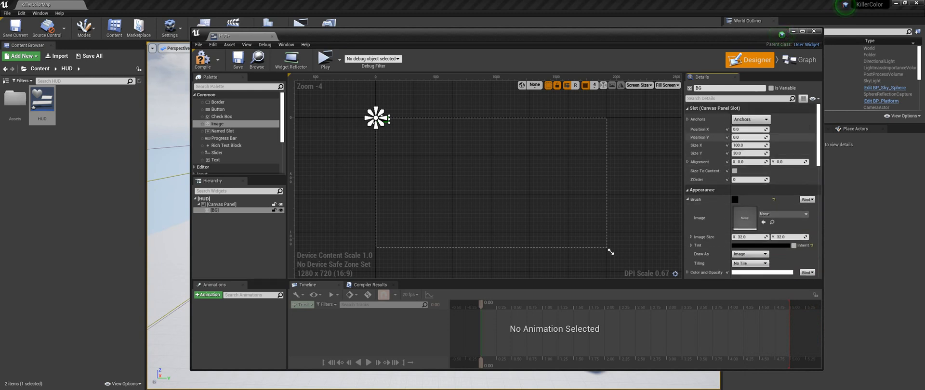
left_click(751, 119)
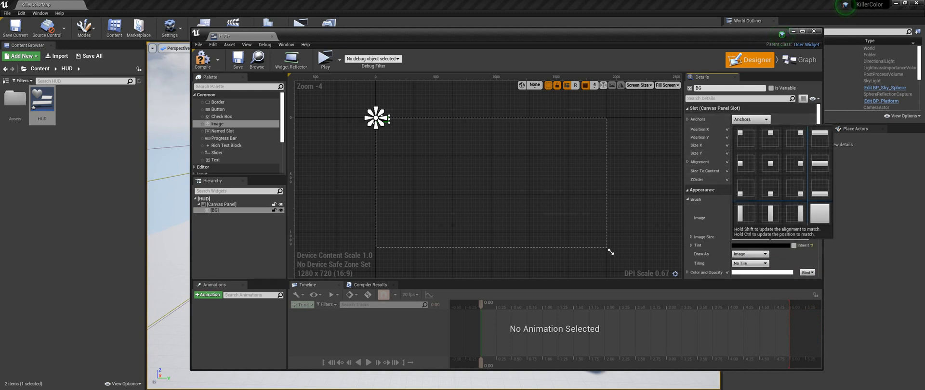
left_click(820, 213)
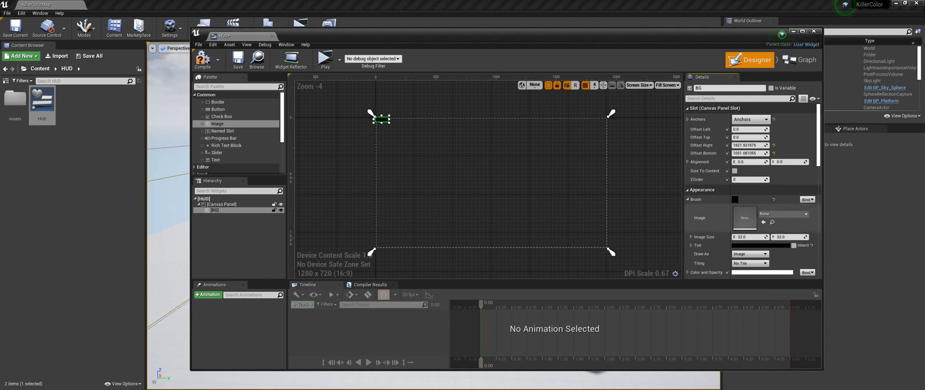
left_click(746, 145)
type("0")
key("Tab")
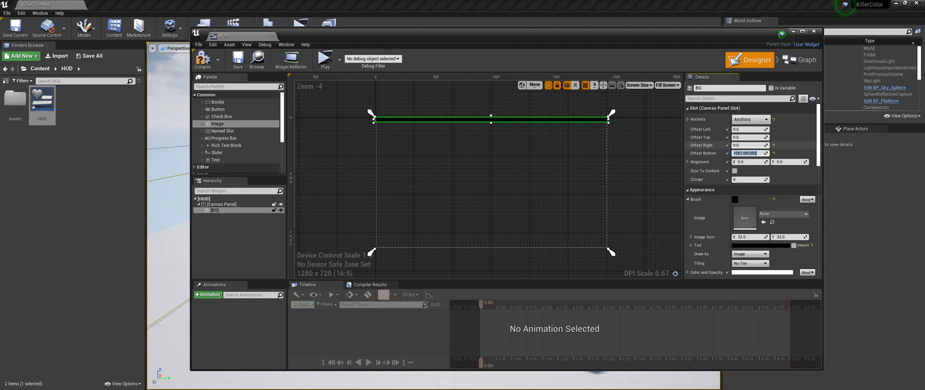
type("0")
key("Tab")
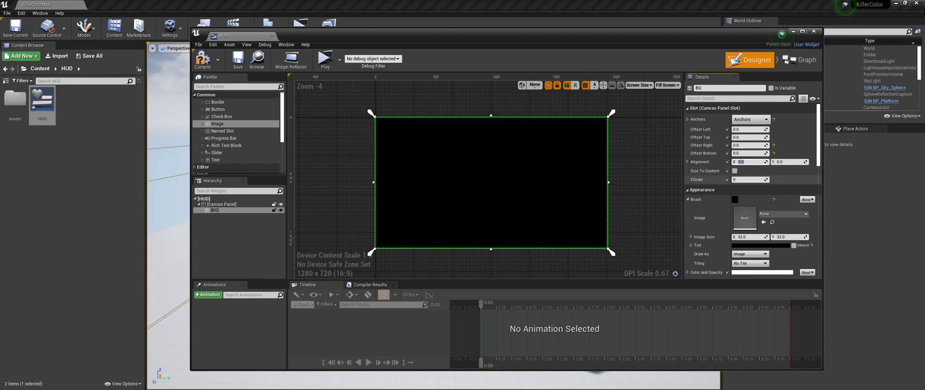
- Set the render opacity of the BG image to 0
scroll(752, 190, "down", 1)
scroll(753, 190, "down", 5)
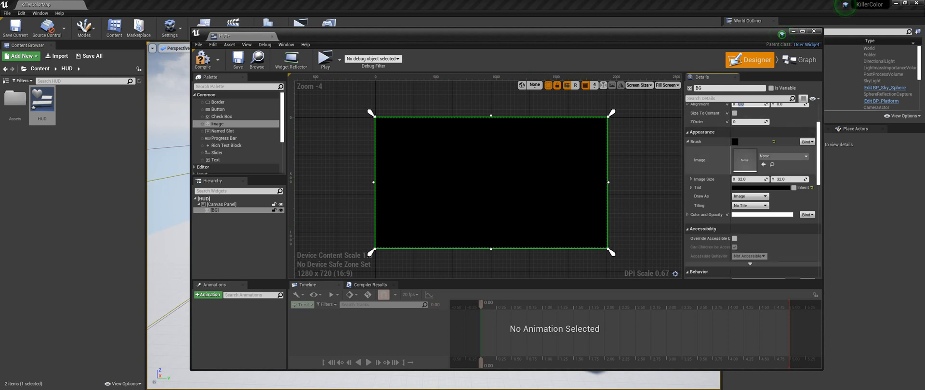
left_click(749, 227)
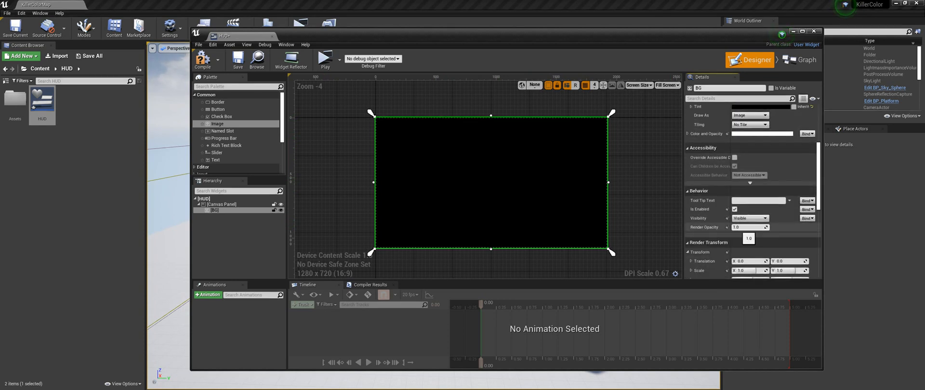
key("Return")
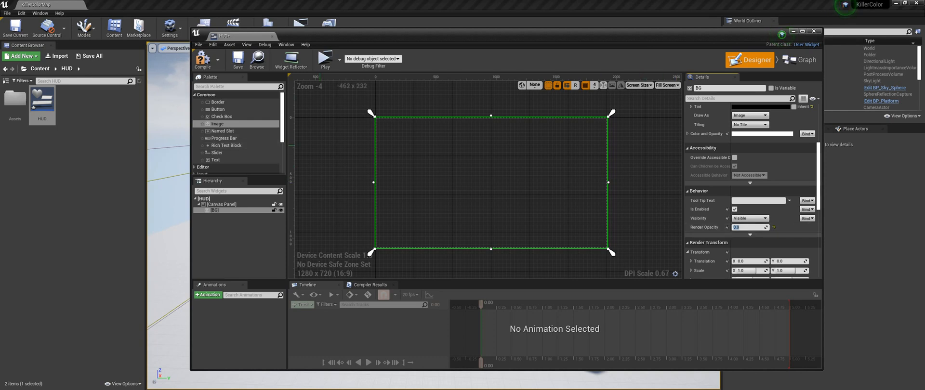
- Add a Vertical Box to the Canvas Panel and name it ScoreBox
left_click(233, 87)
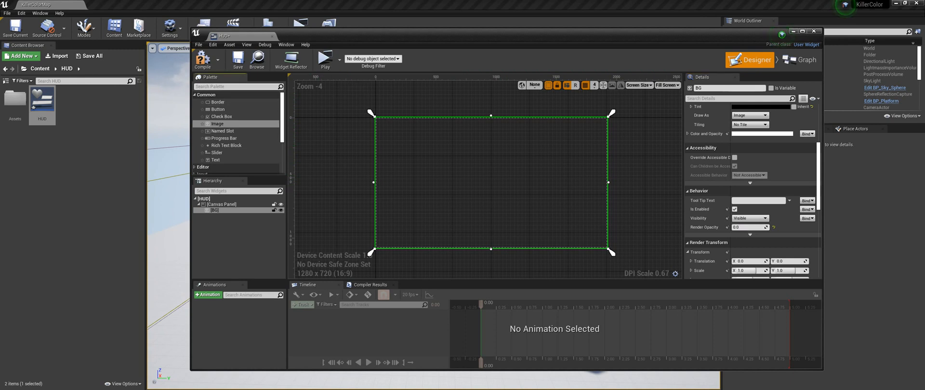
type("verti")
left_click_drag(223, 102, 222, 204)
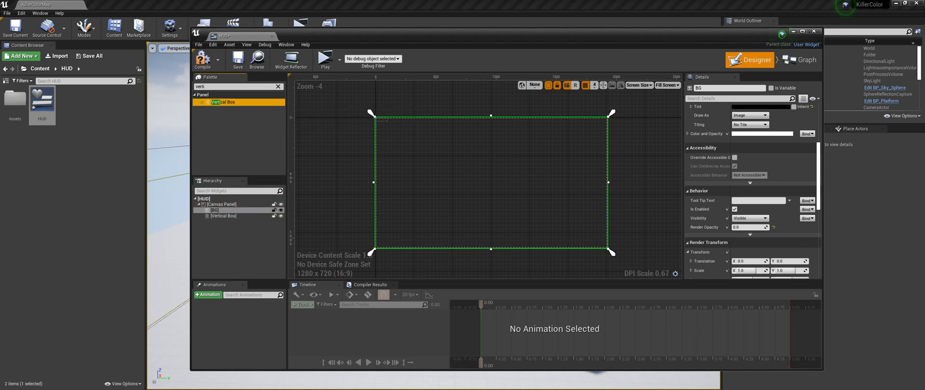
left_click(714, 88)
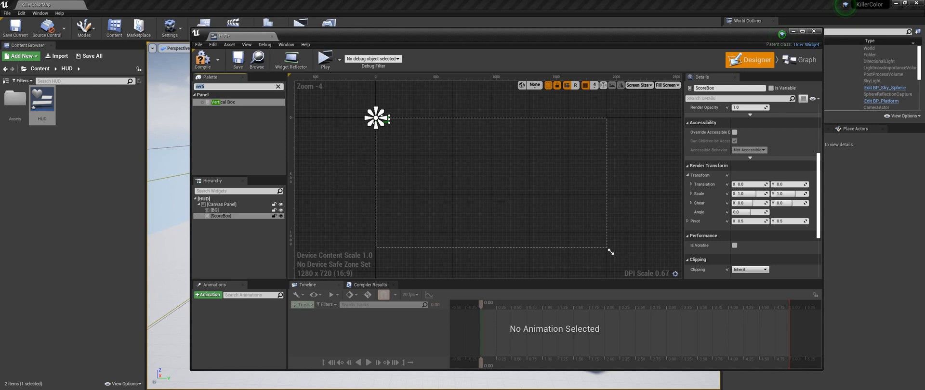
- Place two Text widgets inside ScoreBox
type("Text")
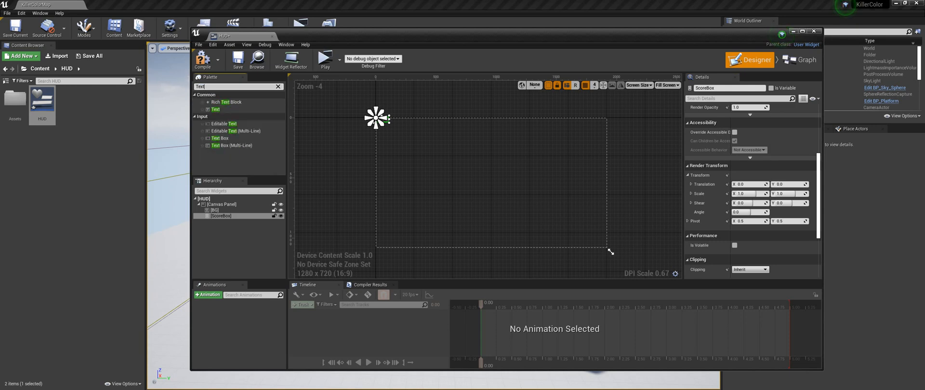
left_click_drag(216, 109, 222, 218)
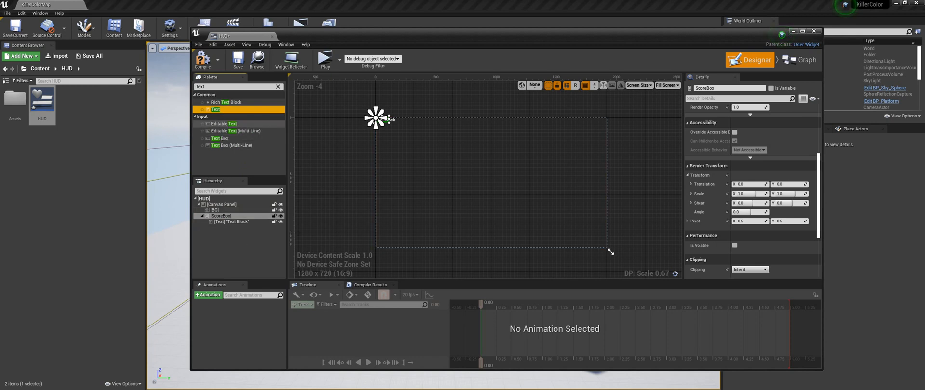
left_click_drag(217, 110, 221, 216)
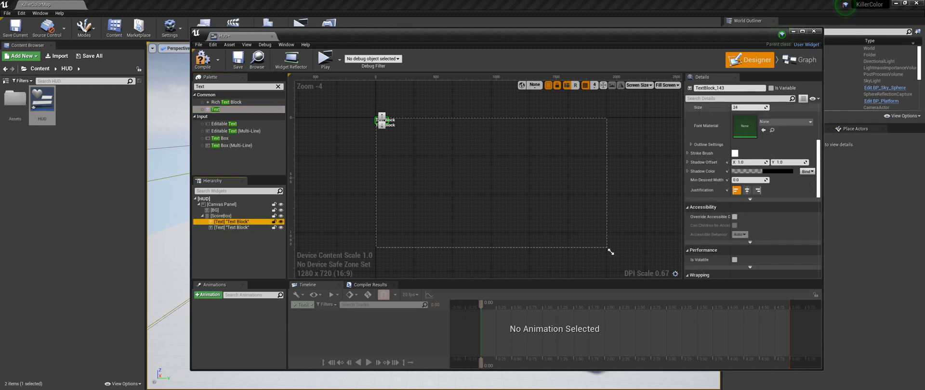
- Name the first text widget in ScoreBox Score and set its text to SCORE
left_click(730, 89)
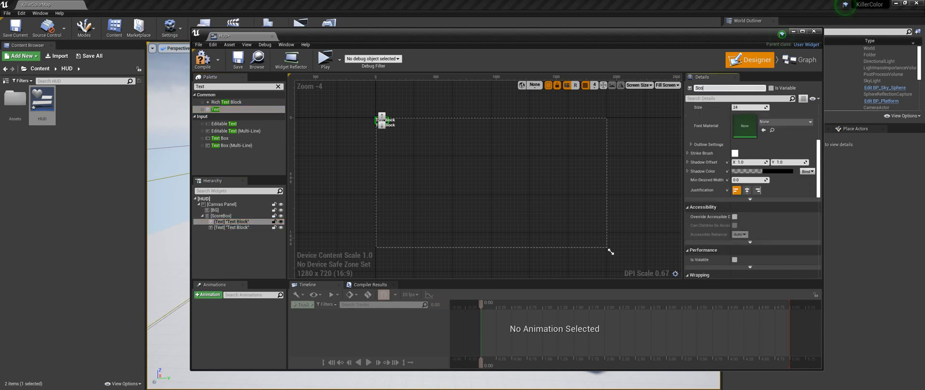
scroll(752, 193, "up", 4)
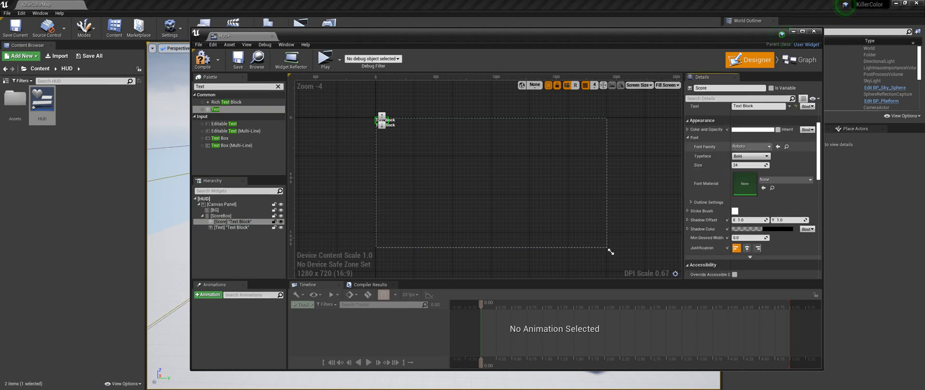
left_click(759, 170)
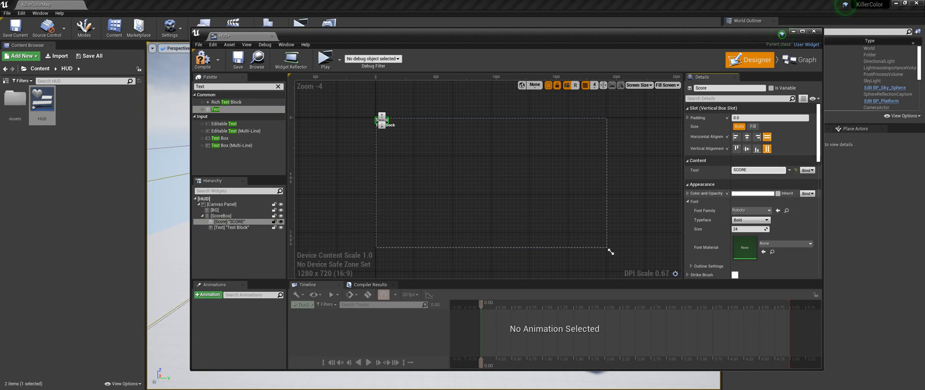
- Format the SCORE text in yellow with the Dosis-SemiBold_Font family at size 50
left_click(742, 193)
left_click(793, 211)
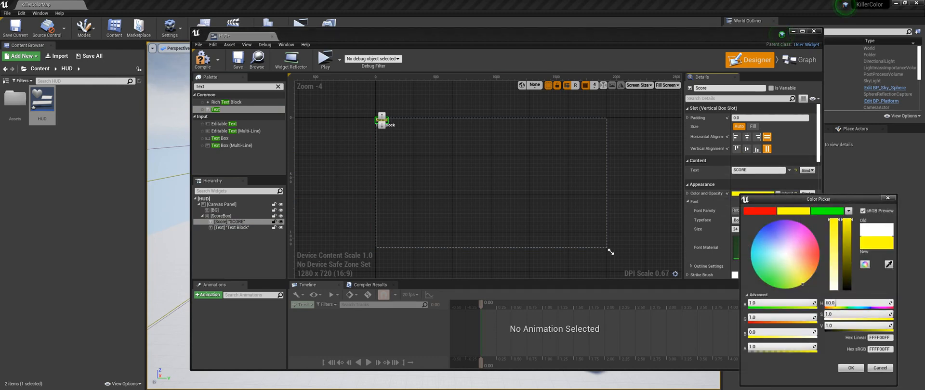
left_click(851, 369)
left_click(751, 211)
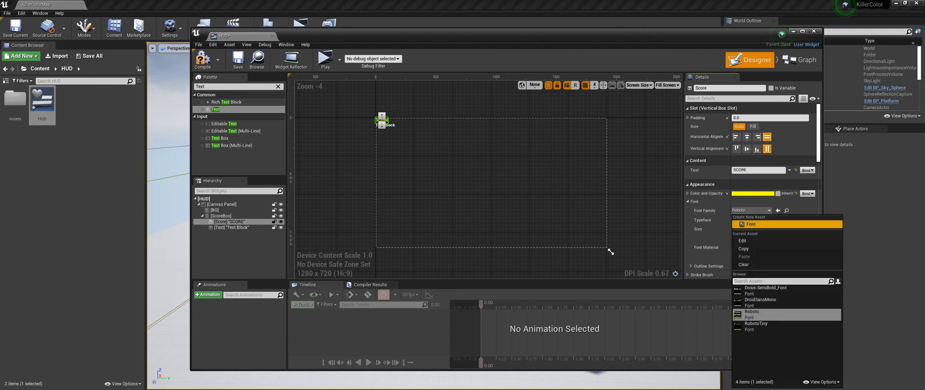
left_click(765, 291)
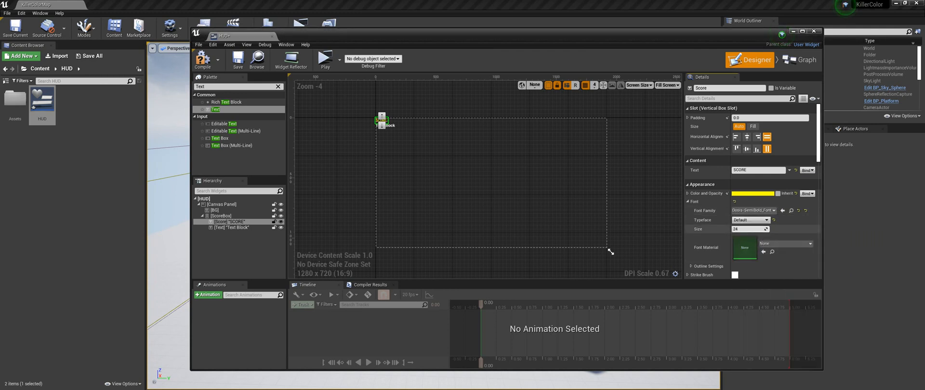
type("50")
key("Return")
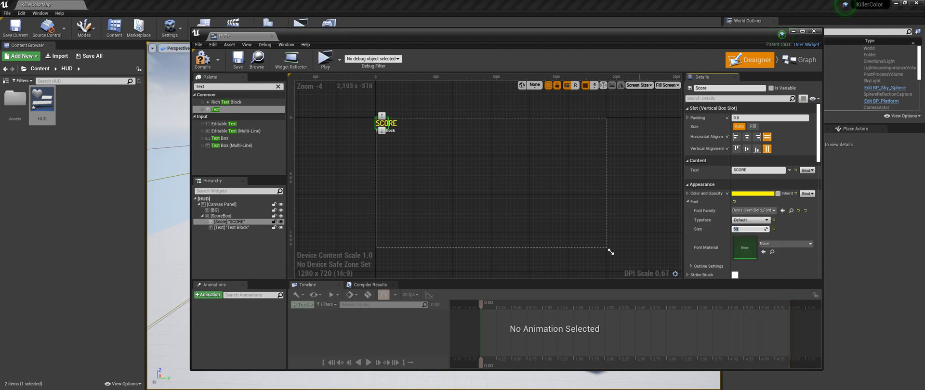
- Rename the second text widget in ScoreBox to Score_txt
left_click(232, 228)
left_click(729, 89)
type("Score_txt")
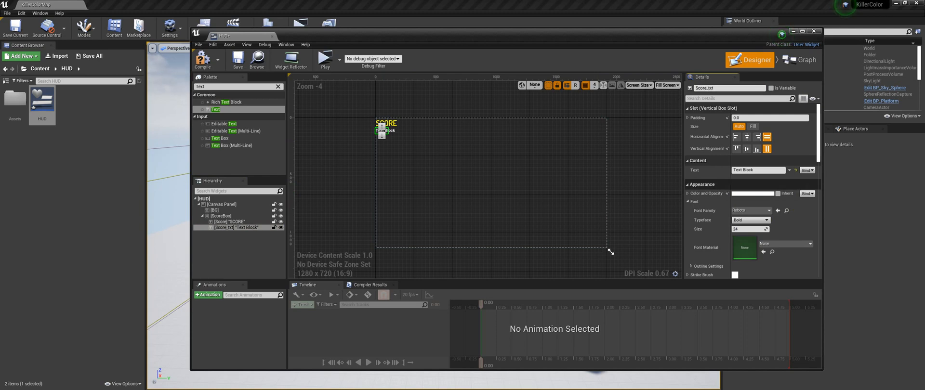
- Set the text of the Score_txt widget to 0
double_click(754, 170)
key("ctrl+a")
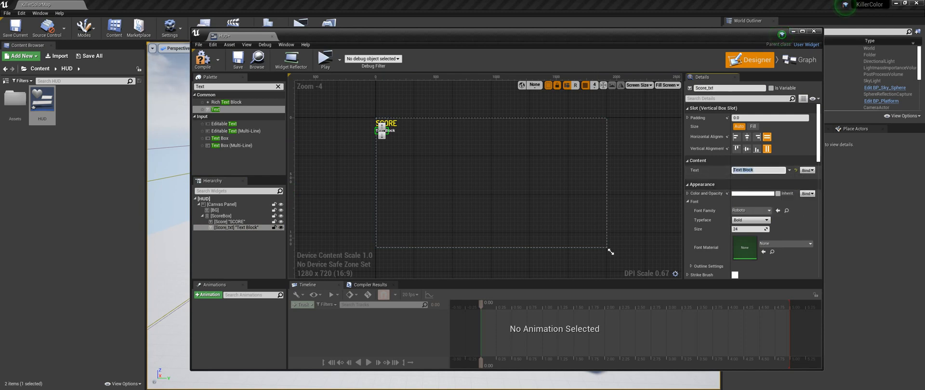
key("Return")
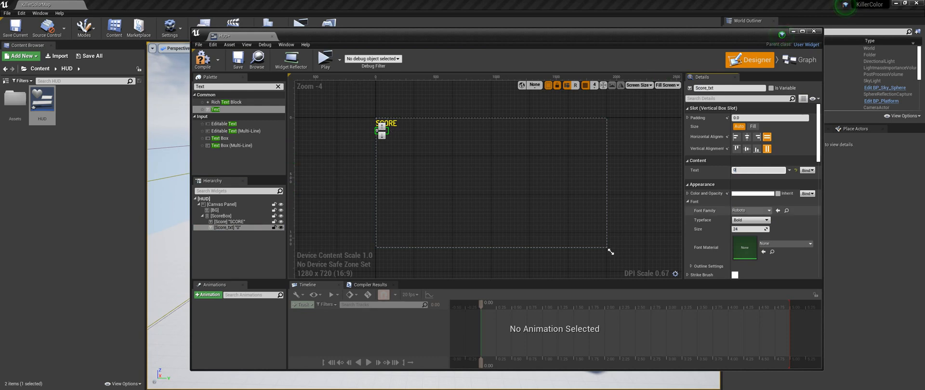
- Format the Score_txt text in red with the Dosis-SemiBold_Font family at size 60
scroll(723, 214, "down", 1)
left_click(752, 198)
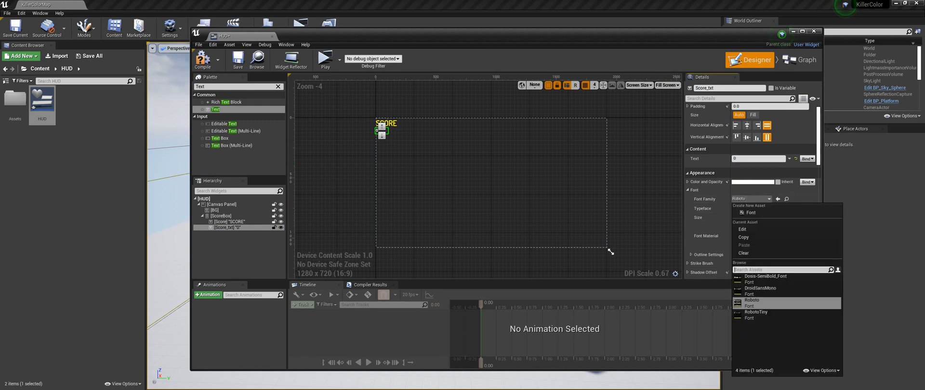
left_click(762, 273)
left_click(753, 218)
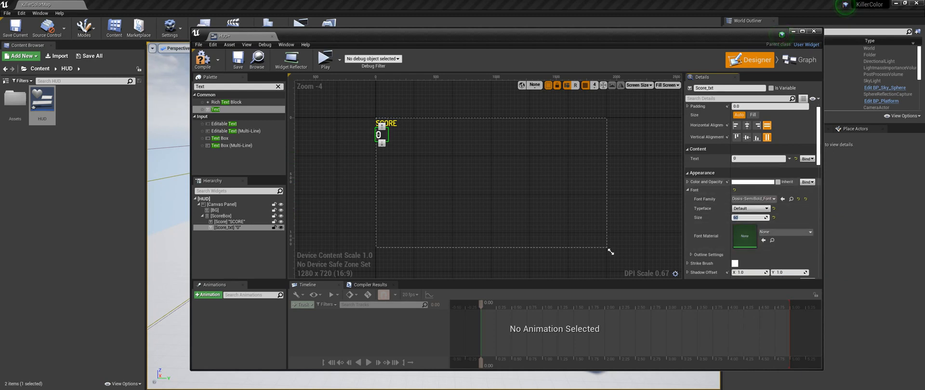
left_click(750, 183)
left_click(770, 201)
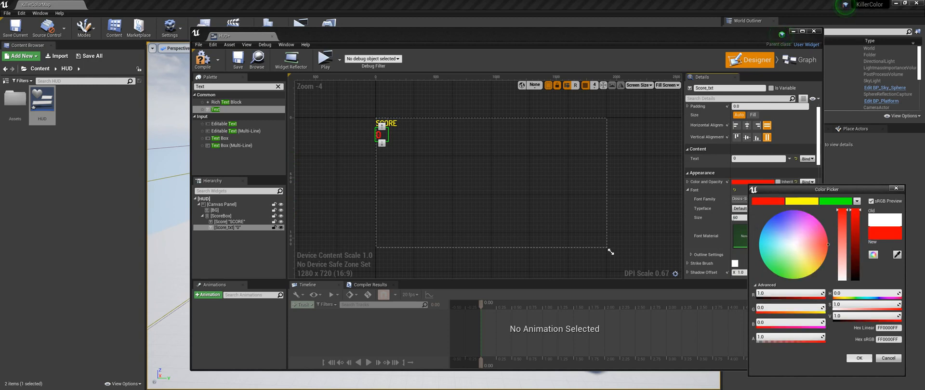
left_click(859, 359)
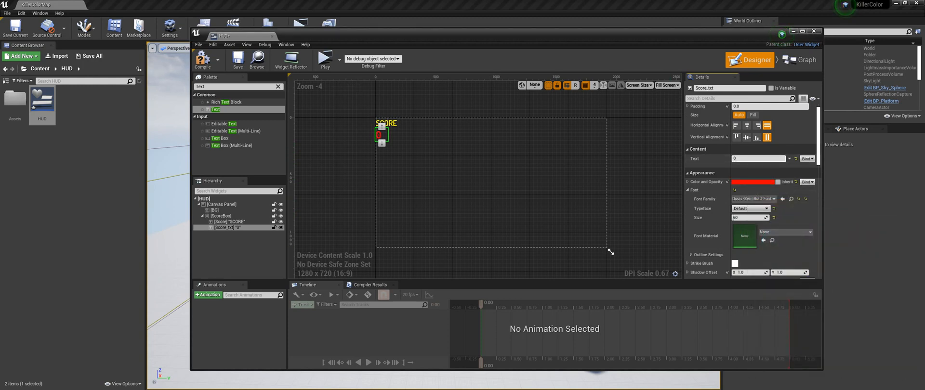
- Enable Size To Content for ScoreBox and center its Score_txt text horizontally
left_click(221, 216)
left_click(735, 159)
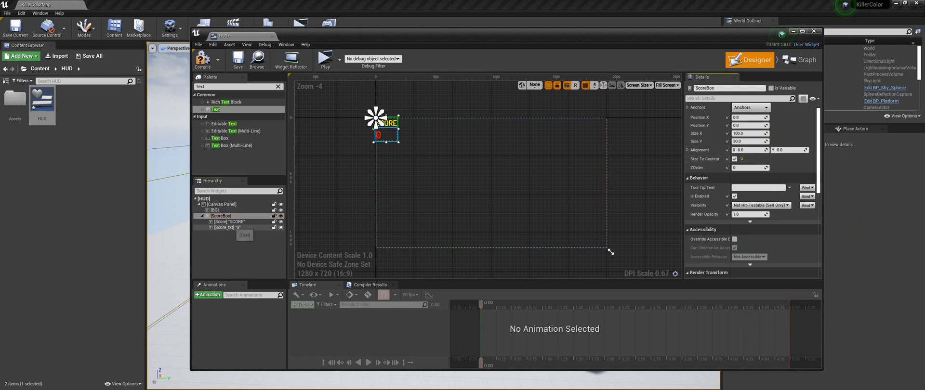
left_click(378, 135)
left_click(747, 126)
scroll(495, 158, "up", 3)
scroll(550, 244, "down", 4)
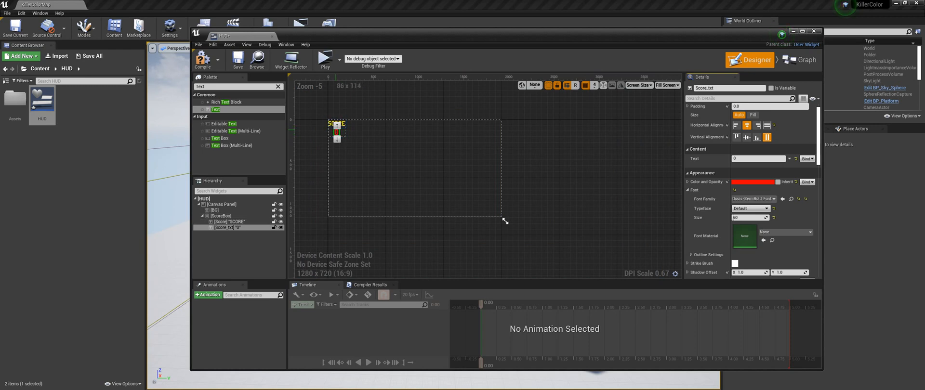
left_click(505, 221)
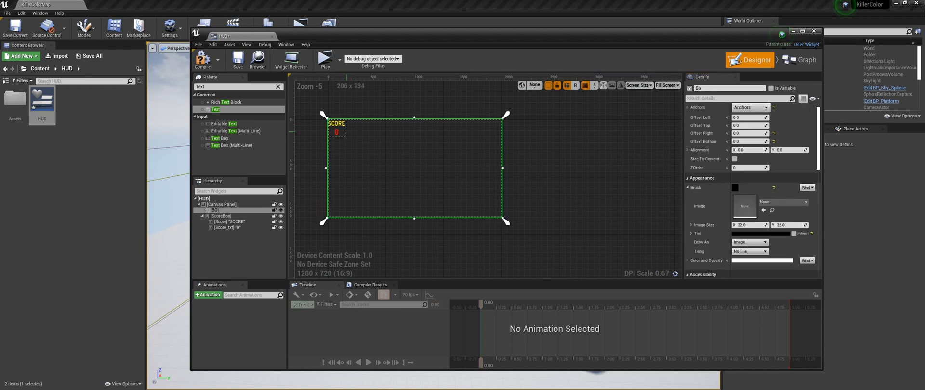
- Anchor ScoreBox to the canvas's top-right corner and set its Position X to 0
left_click(222, 216)
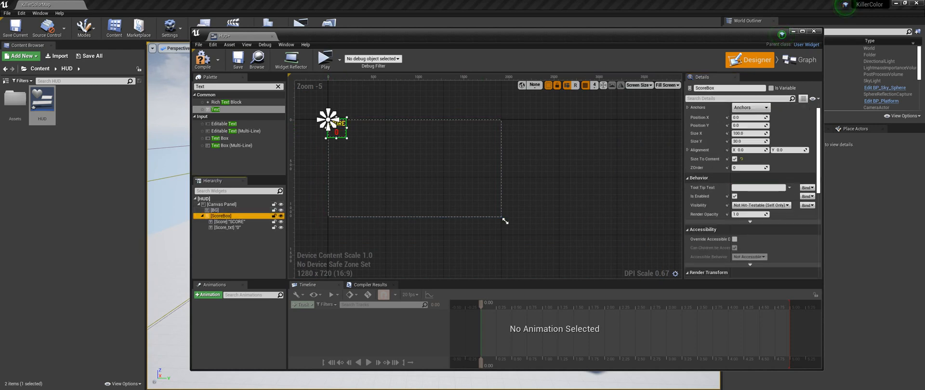
left_click(750, 108)
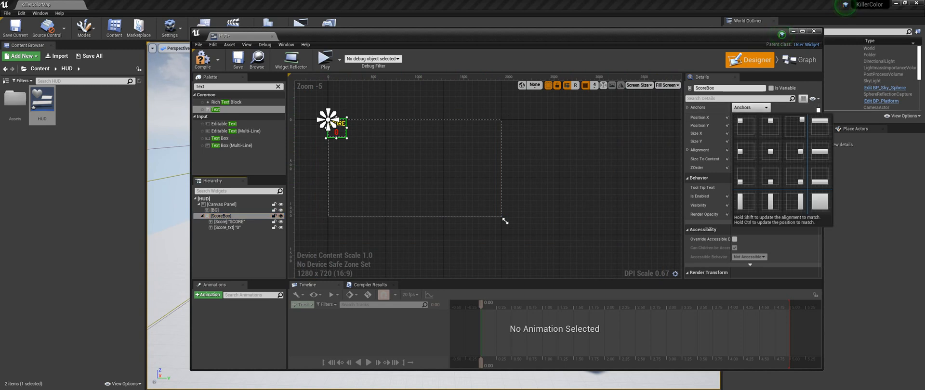
left_click(795, 126)
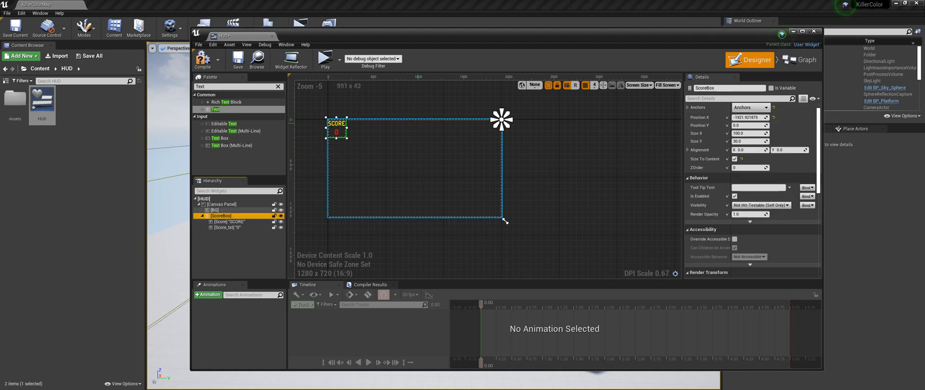
scroll(438, 132, "up", 3)
right_click_drag(631, 122, 679, 124)
scroll(680, 124, "down", 1)
left_click(749, 118)
type("0")
key("Return")
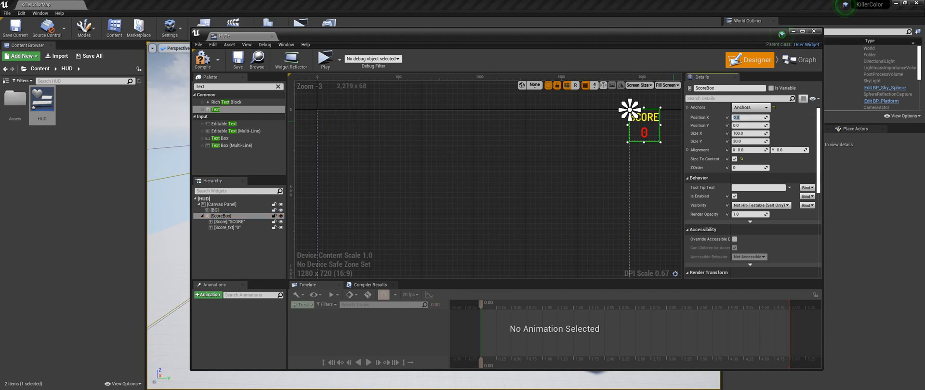
- Offset ScoreBox from its anchor with Position X 50 and Position Y 40
left_click_drag(750, 118, 757, 118)
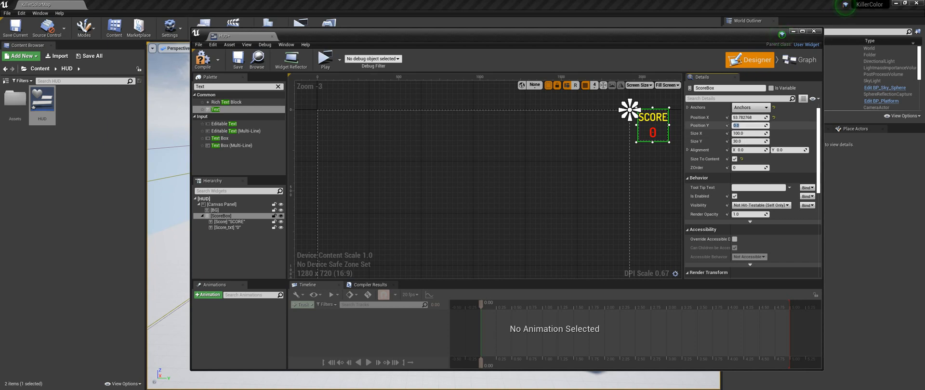
type("40")
key("Return")
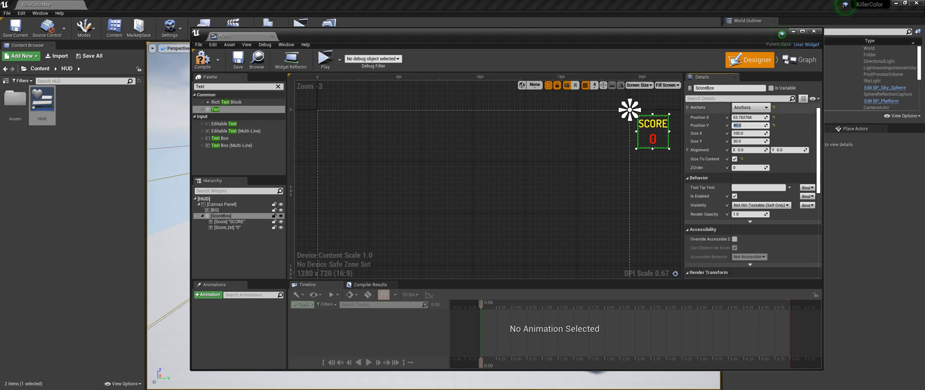
left_click(747, 118)
type("50")
key("Return")
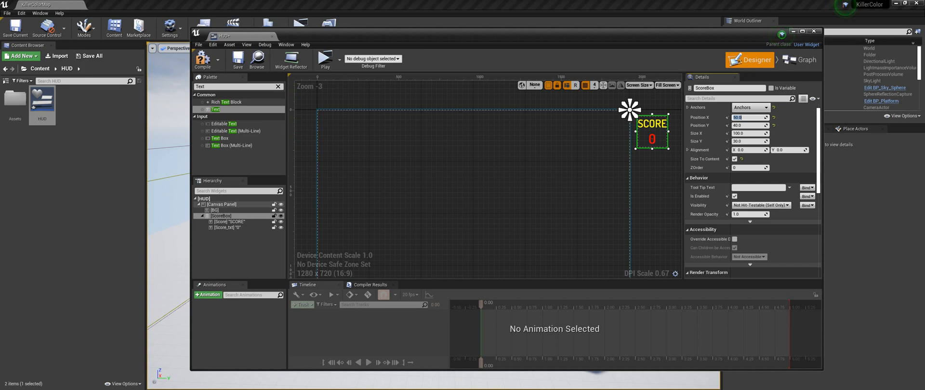
- Duplicate ScoreBox with its two texts and place the copy directly under the Canvas Panel
left_click(224, 216)
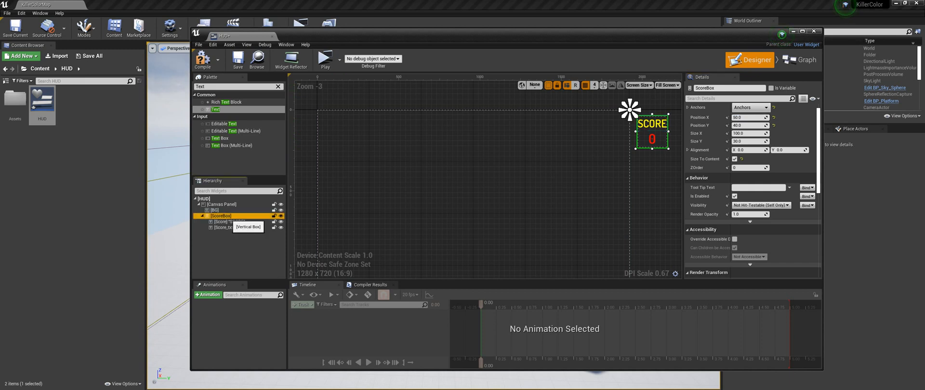
key("ctrl+v")
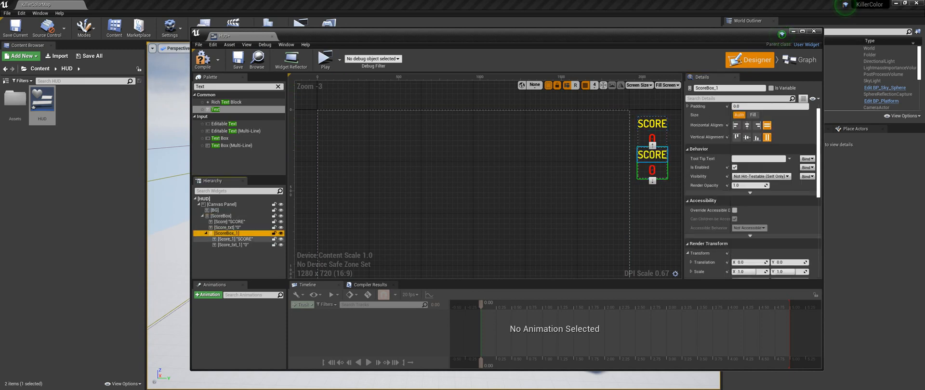
left_click_drag(221, 234, 219, 205)
- Rename the copied box HighScoreBox and its SCORE text widget HighScore
left_click(226, 234)
left_click(719, 88)
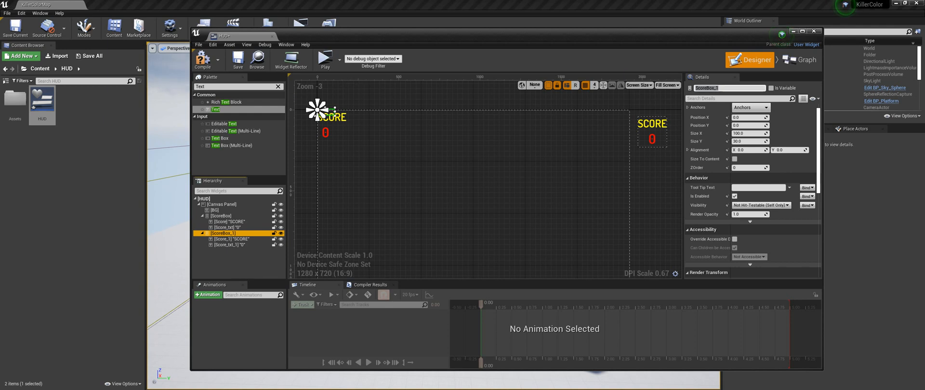
left_click(718, 88)
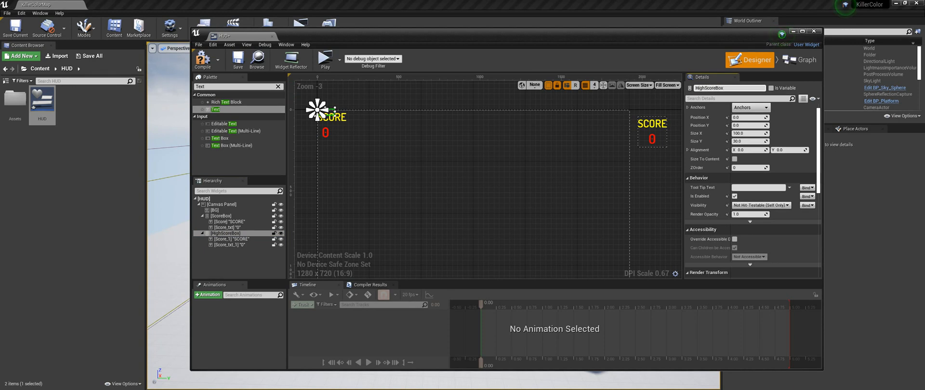
left_click(320, 114)
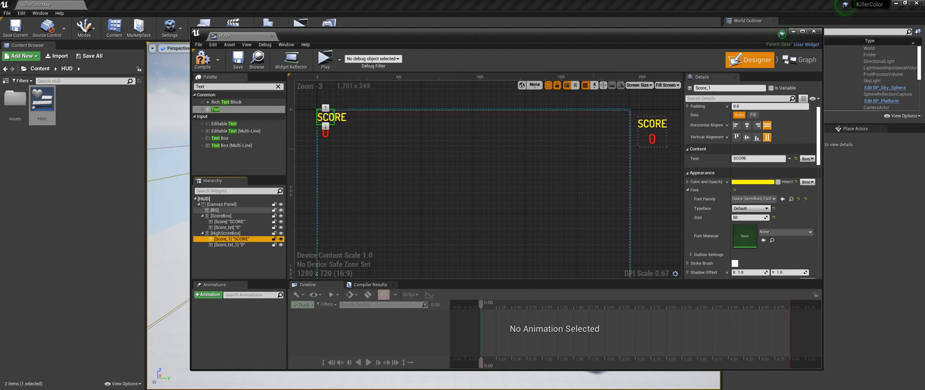
left_click(718, 89)
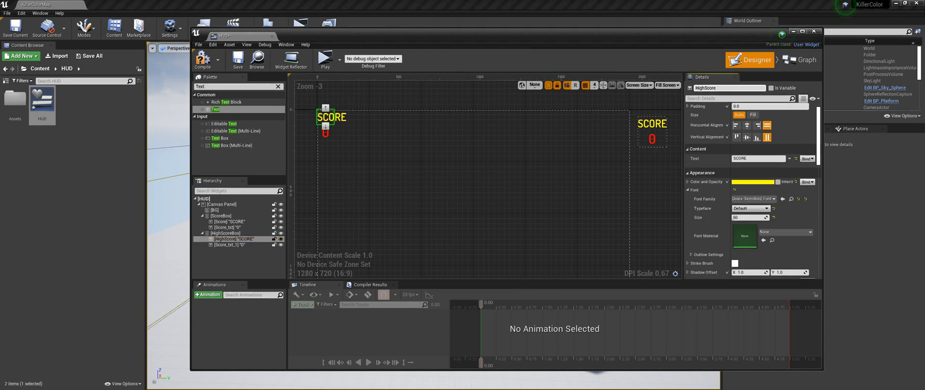
- Rename the second text widget in HighScoreBox to HighScore_txt
left_click(230, 246)
left_click(728, 88)
key("BackSpace")
type("HighScore_")
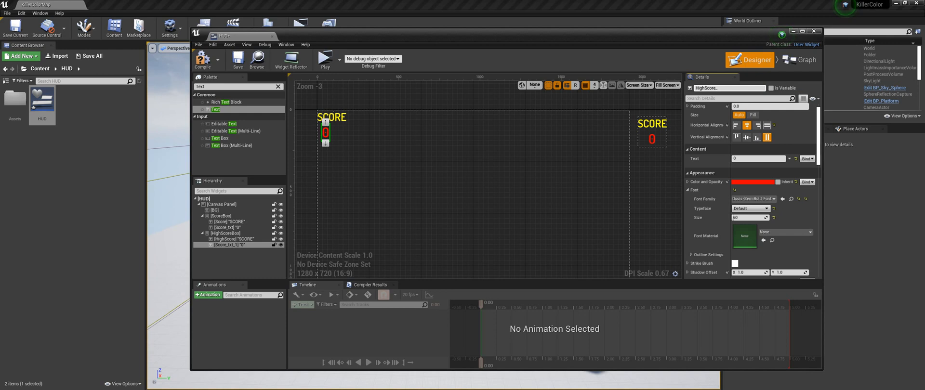
type("txt")
key("Return")
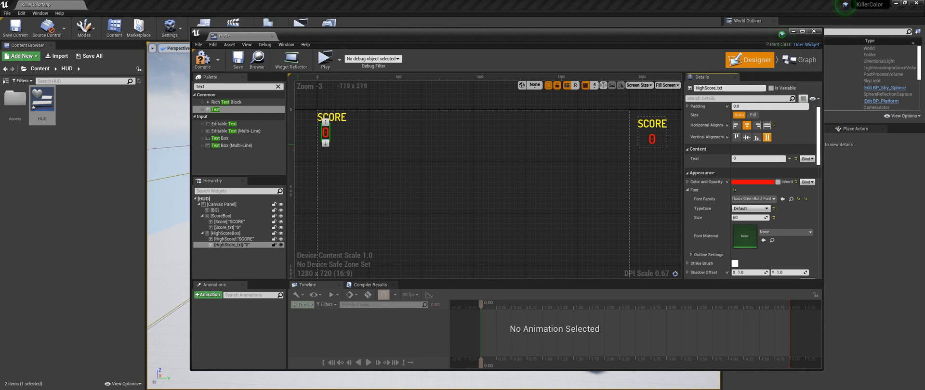
- Change the displayed text of the HighScore widget to HIGH SCORE
left_click(236, 239)
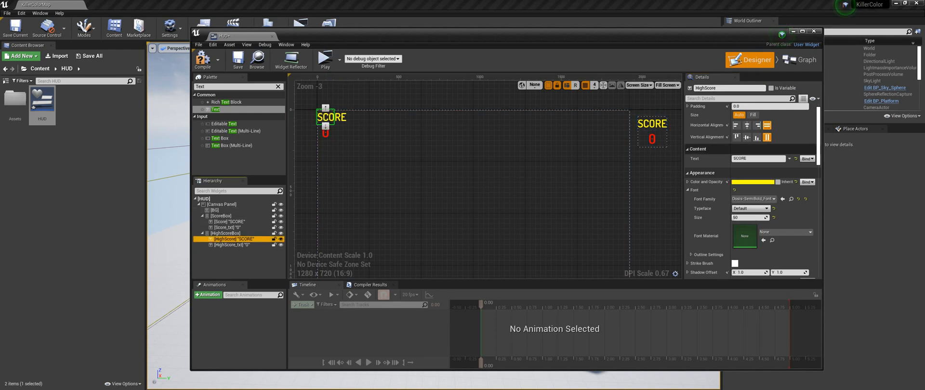
left_click(745, 158)
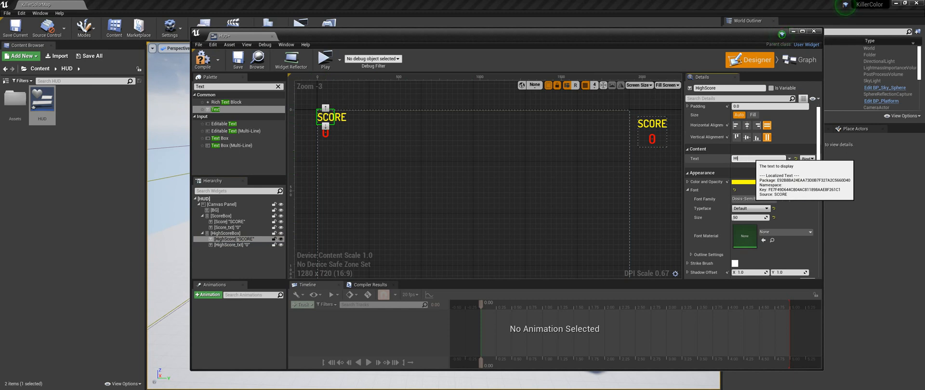
type("HIGH SCORE")
key("Return")
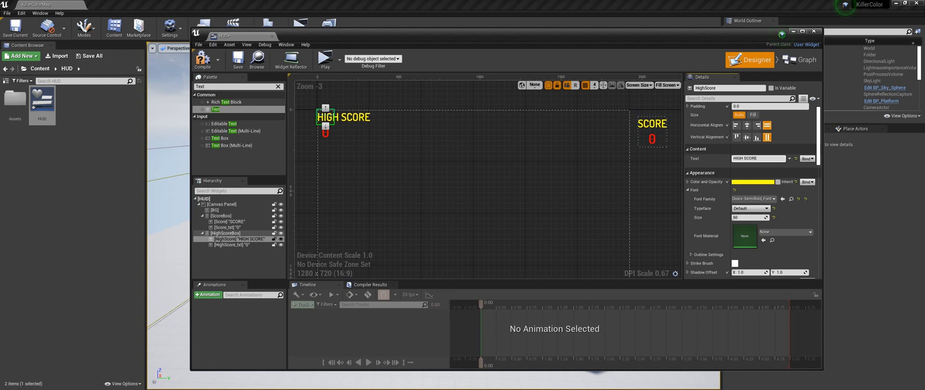
- Enable Size To Content for HighScoreBox and anchor it to the center of the canvas
left_click(317, 110)
left_click(734, 159)
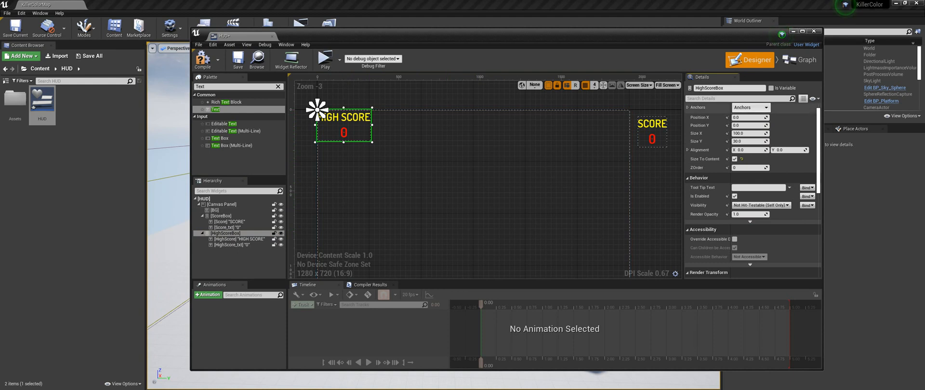
left_click(751, 108)
left_click(771, 152)
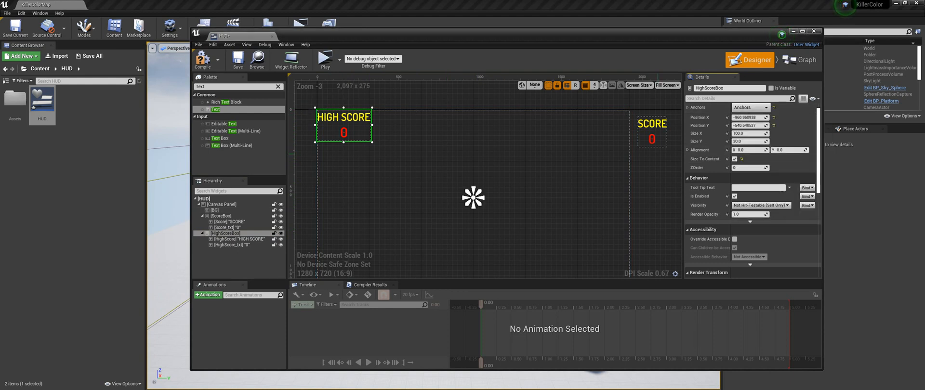
- Set HighScoreBox's Position X and Position Y to 0
left_click(746, 118)
type("0")
key("Tab")
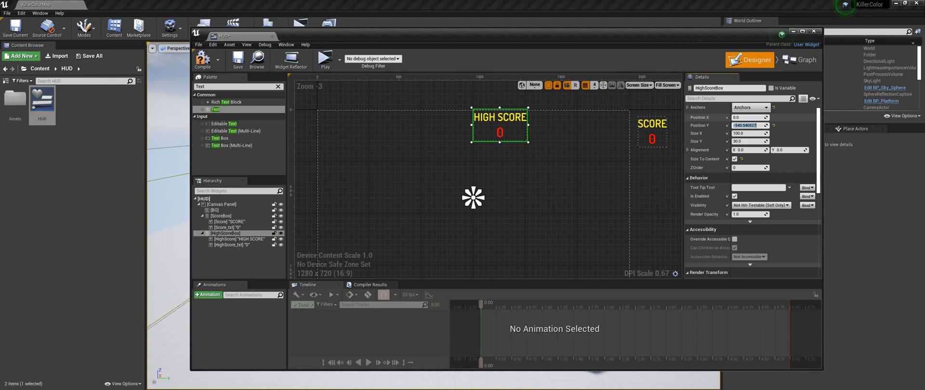
type("0")
key("Tab")
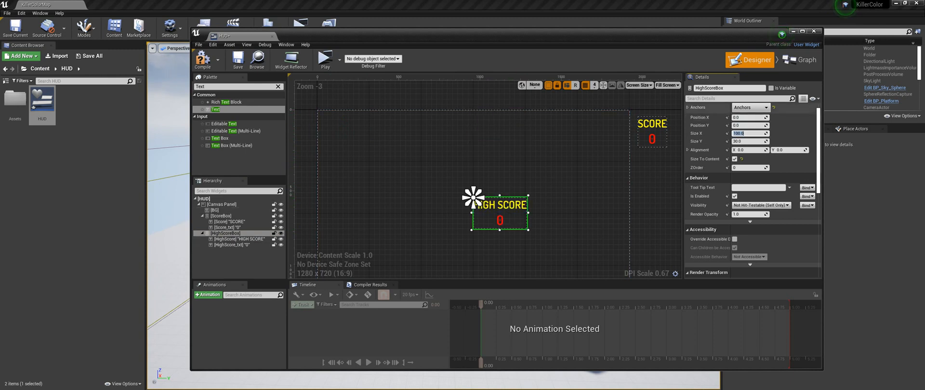
- Move HighScoreBox above the canvas center by setting Position X to -160 and Position Y to -400
left_click(745, 119)
type("-160")
key("Return")
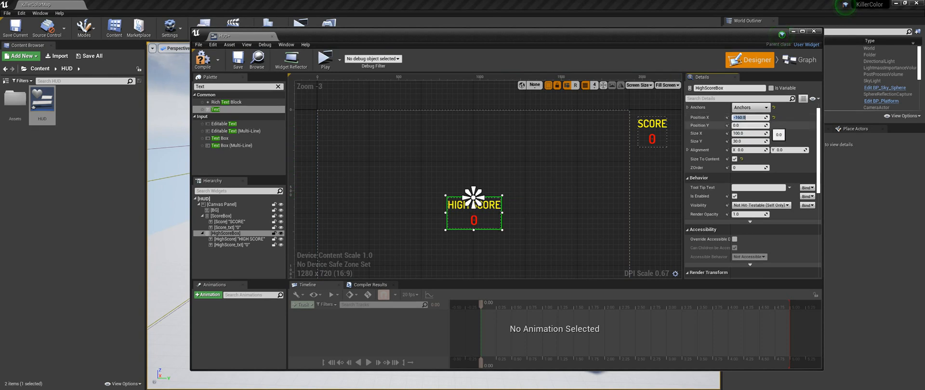
left_click_drag(750, 125, 741, 126)
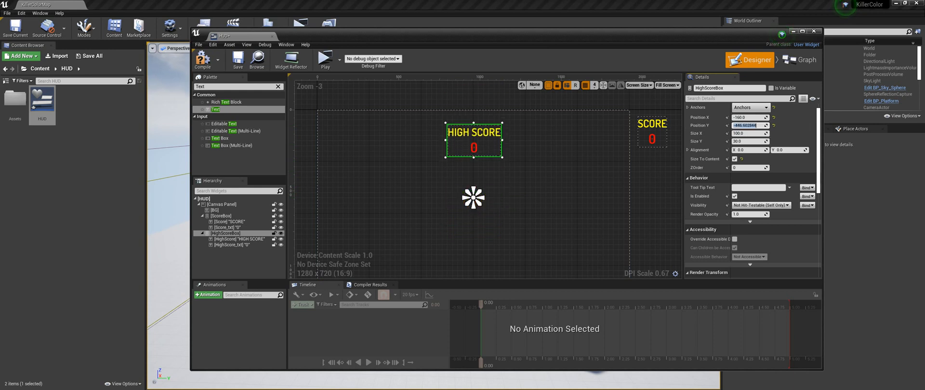
left_click(750, 125)
type("-400")
key("Return")
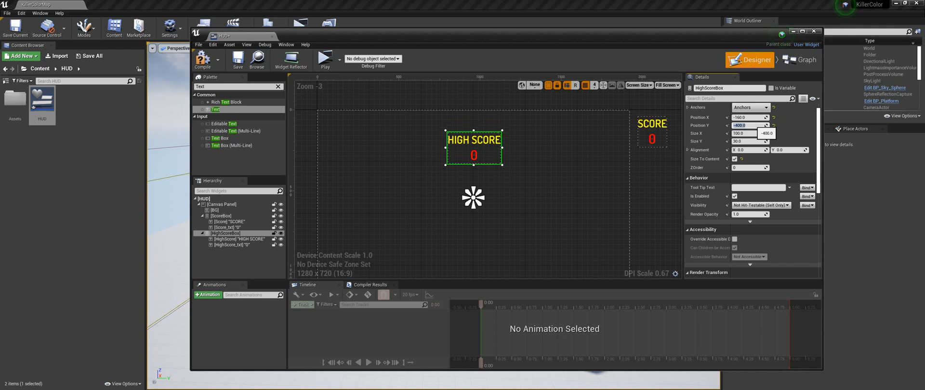
left_click(737, 125)
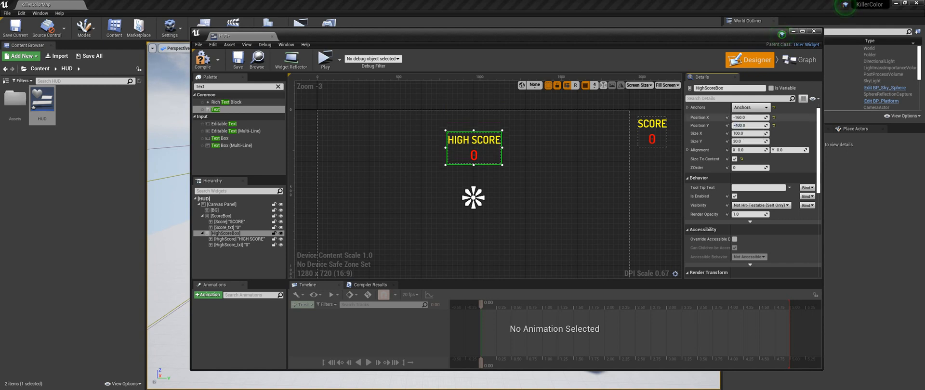
- Raise HighScoreBox further by setting its Position Y to -450
key("Delete")
type("5")
key("Return")
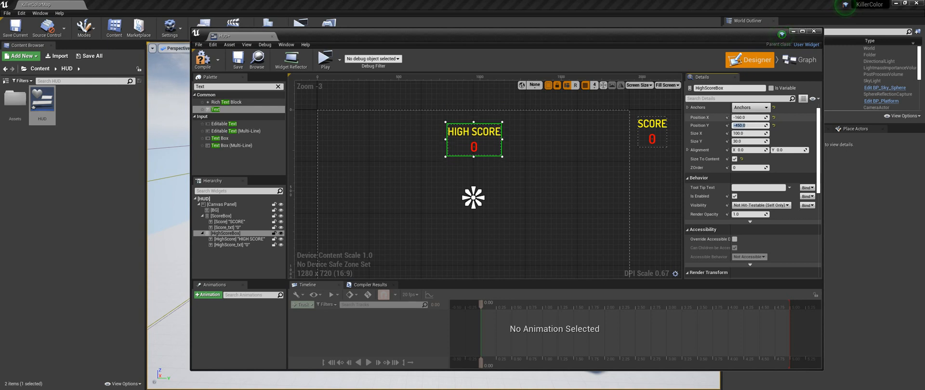
- Duplicate HighScoreBox onto the Canvas Panel and rename the copy LastScoreBox
scroll(554, 196, "down", 1)
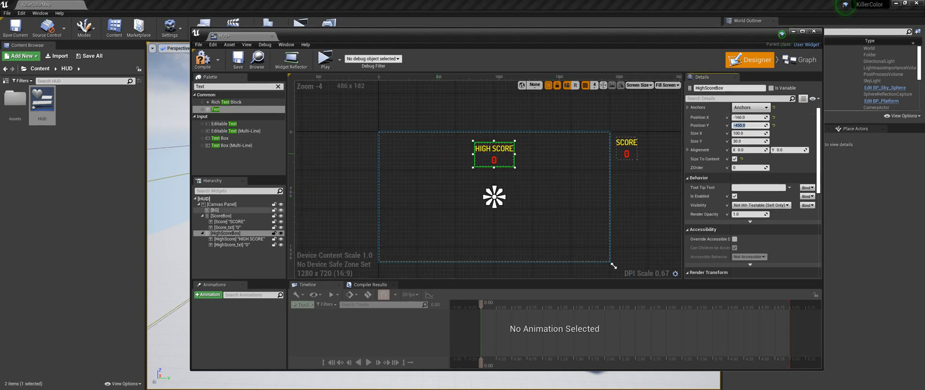
left_click(241, 234)
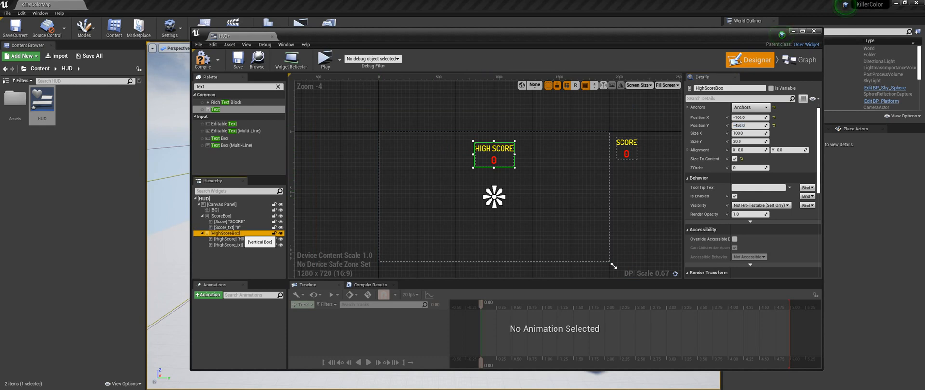
key("ctrl+c")
key("ctrl+v")
left_click_drag(230, 252, 229, 205)
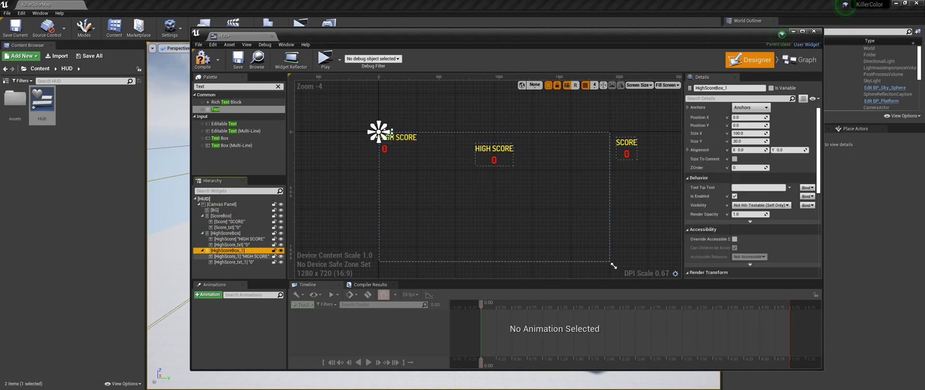
left_click(737, 89)
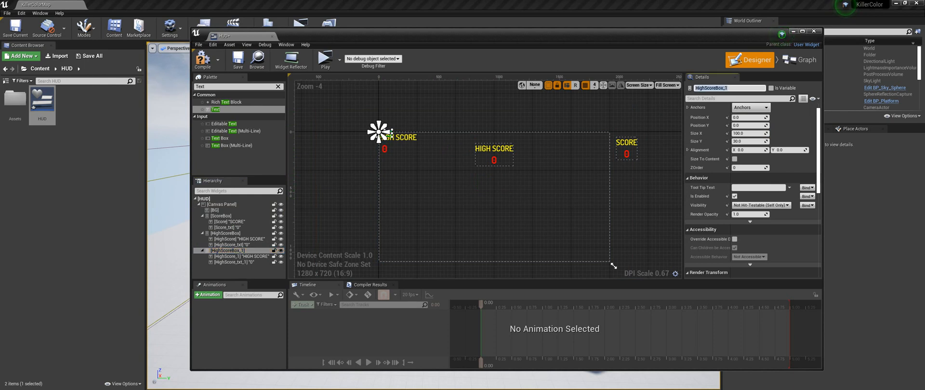
type("Last")
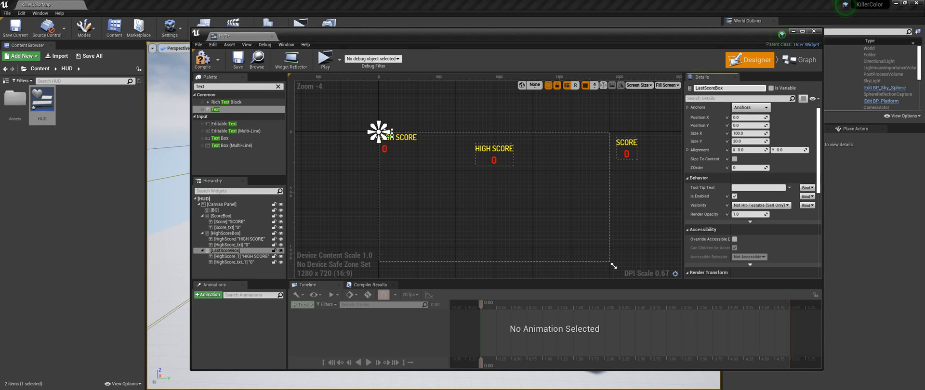
- Rename the two text widgets inside LastScoreBox to LastScore for the label and LastScore_txt for the number
left_click(382, 136)
left_click(730, 88)
type("LastScore")
key("Return")
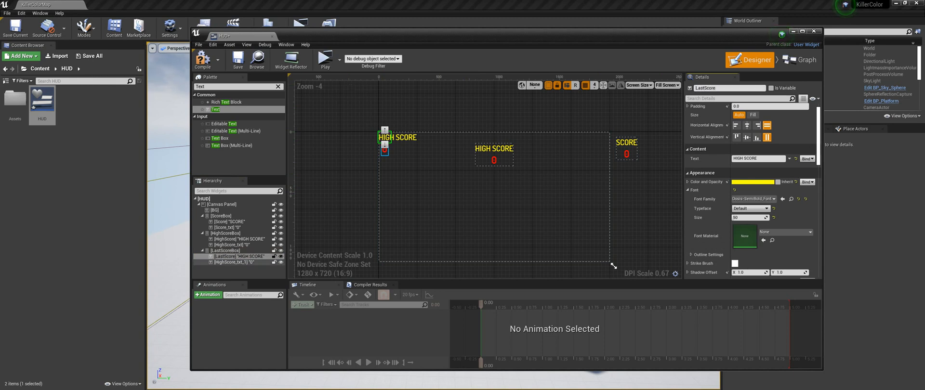
left_click(234, 262)
left_click(730, 88)
type("L")
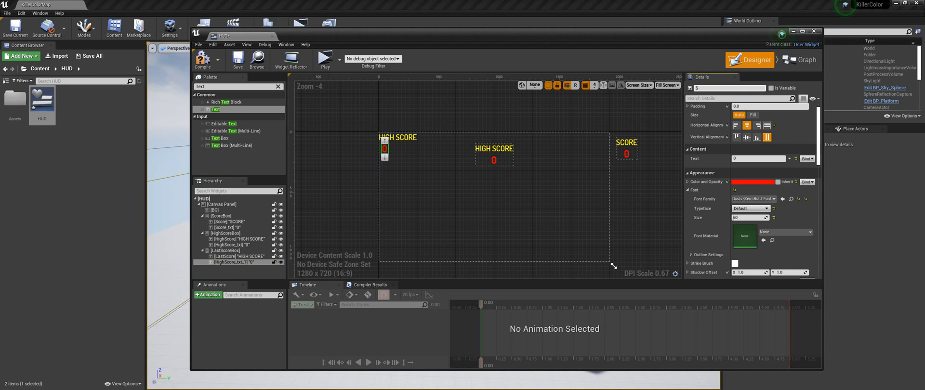
type("astScore_txt")
- Change the displayed text of the LastScore widget to LAST SCORE
left_click(381, 137)
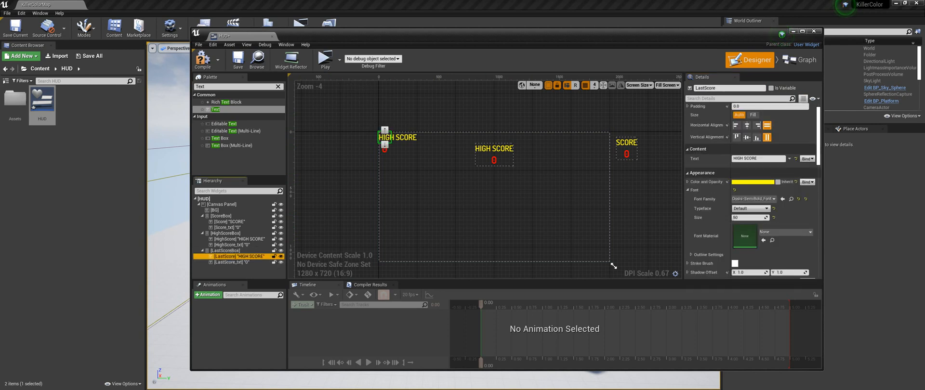
left_click(735, 159)
type("LAST")
key("Return")
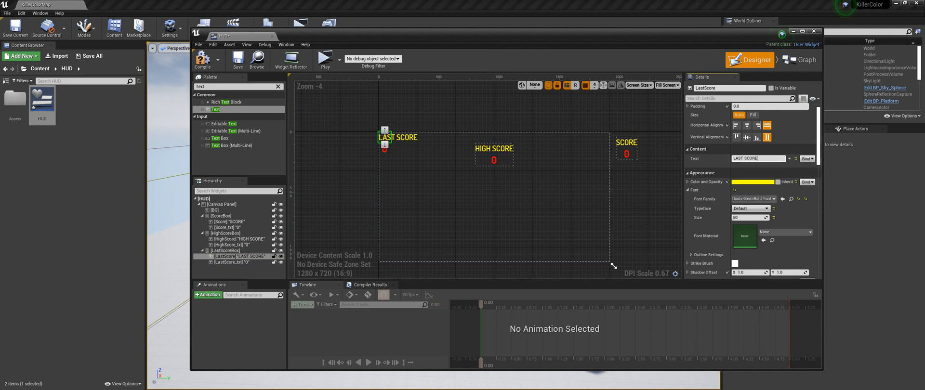
- Enable Size To Content for LastScoreBox and anchor it to the center of the canvas
left_click(243, 251)
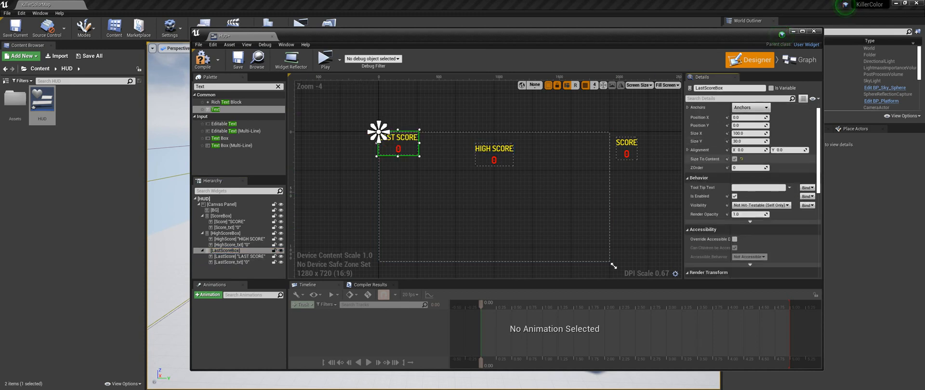
left_click(749, 107)
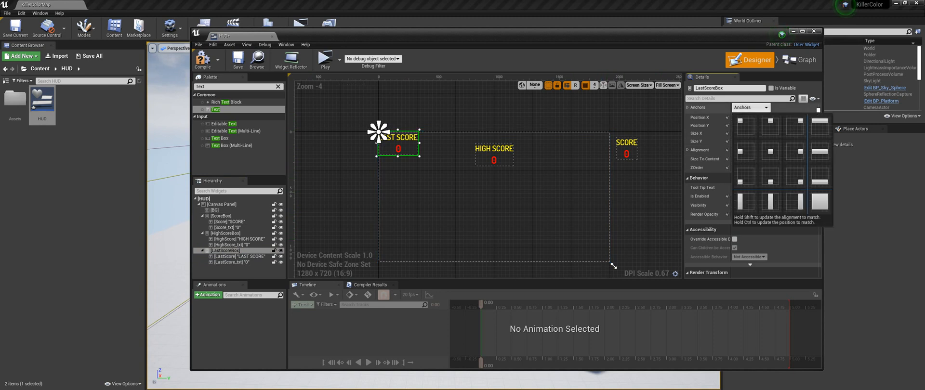
left_click(771, 152)
- Set LastScoreBox's Position X and Position Y to 0
left_click(747, 117)
type("0")
key("Tab")
type("0")
key("Tab")
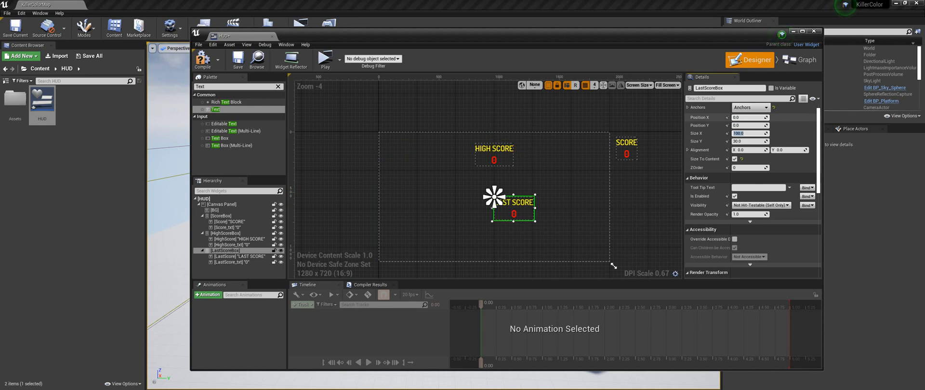
- Move LastScoreBox below the canvas center by setting Position X to -160 and Position Y to 300
left_click(747, 118)
type("-160")
key("Return")
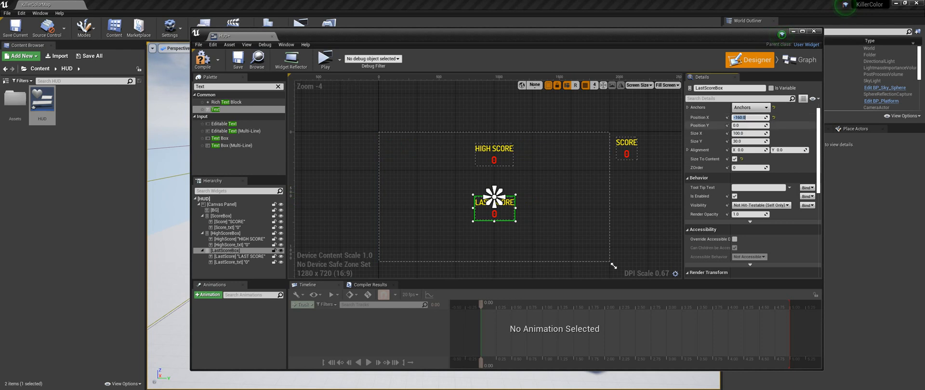
left_click_drag(767, 125, 827, 125)
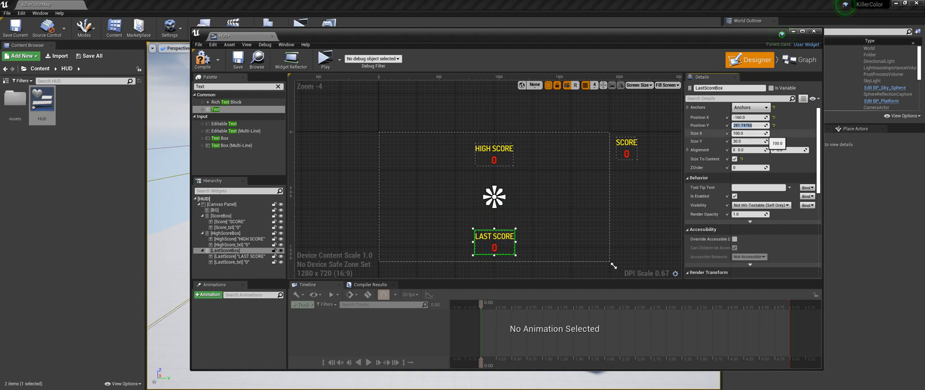
type("300")
key("Return")
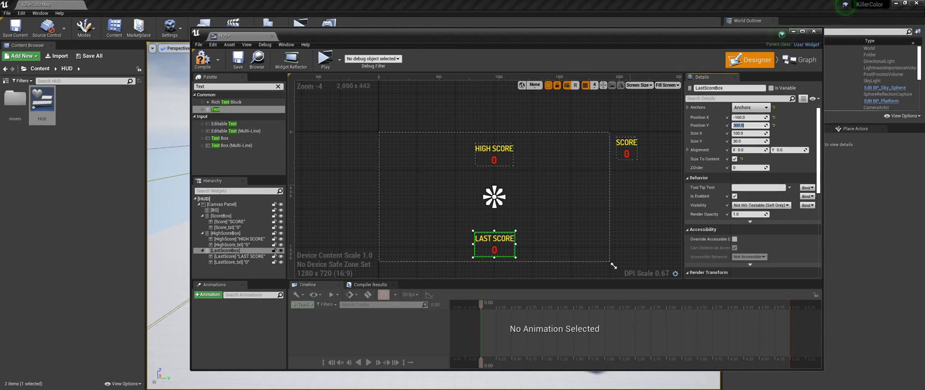
- Place the Btn_Play texture from the Assets folder above LAST SCORE on the canvas and size it to 200 by 200
double_click(15, 102)
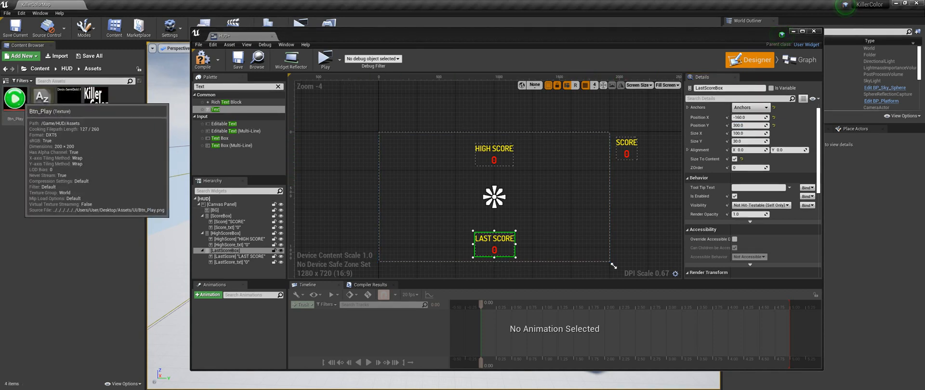
mouse_move(15, 99)
left_mouse_down()
mouse_move(151, 149)
mouse_move(523, 227)
mouse_move(496, 212)
left_mouse_up()
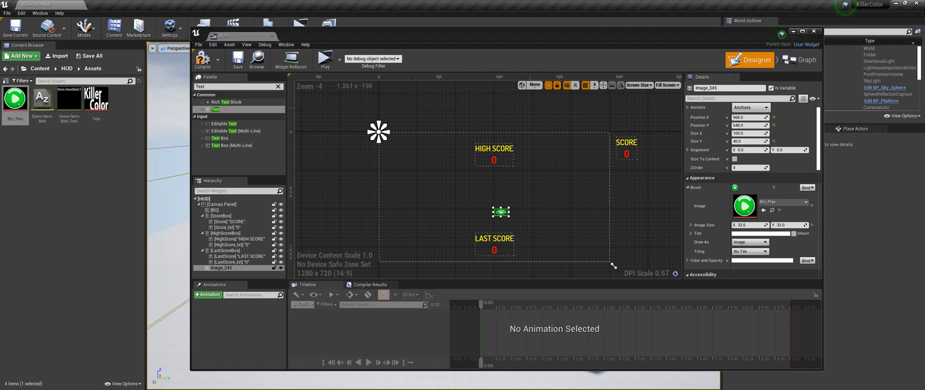
left_click(747, 133)
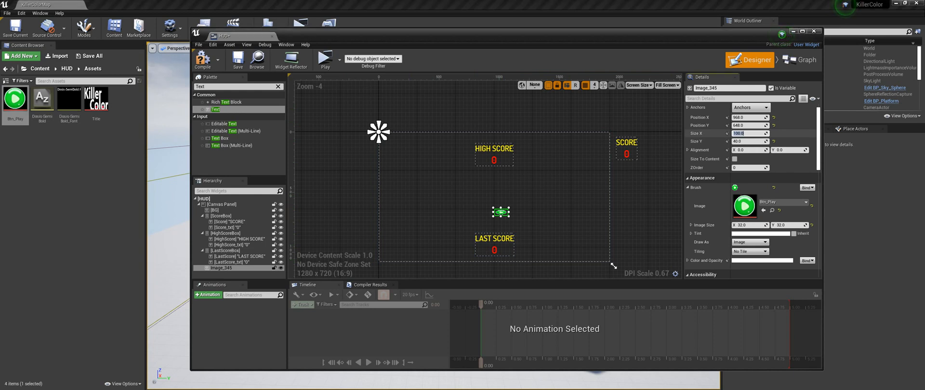
key("Tab")
type("200")
key("Tab")
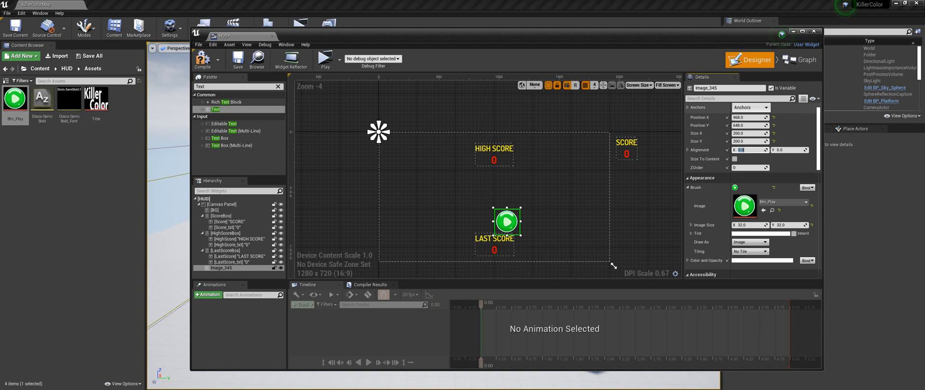
- Anchor the play button image to the canvas center and set its Position X to -100 and Position Y to 50
left_click(751, 107)
left_click(770, 152)
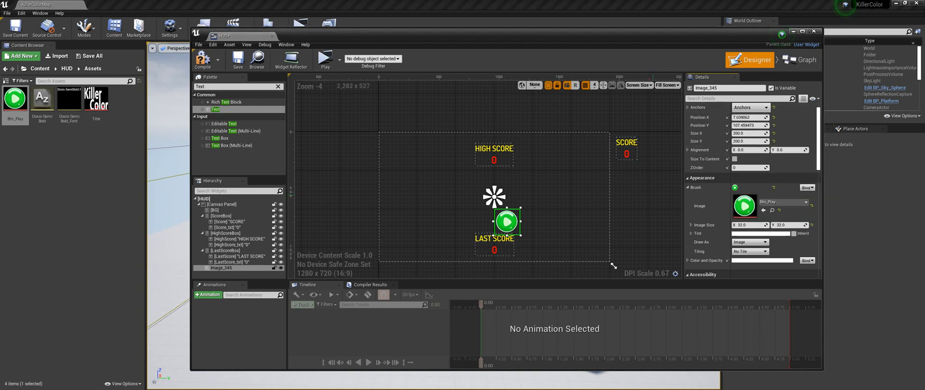
left_click(746, 117)
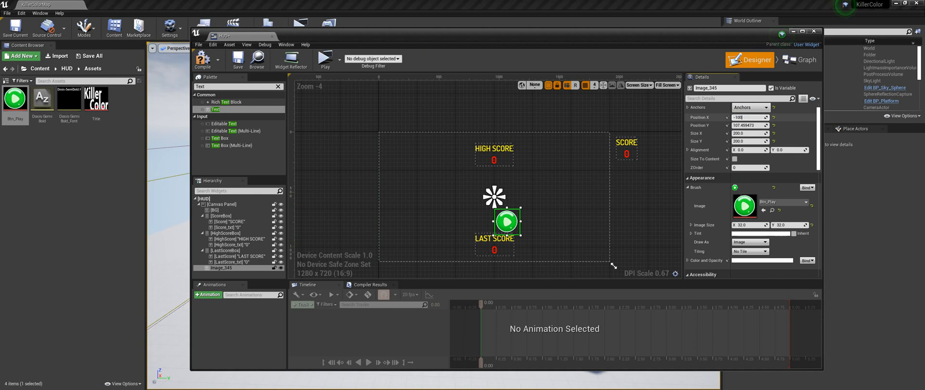
key("Tab")
type("50.0")
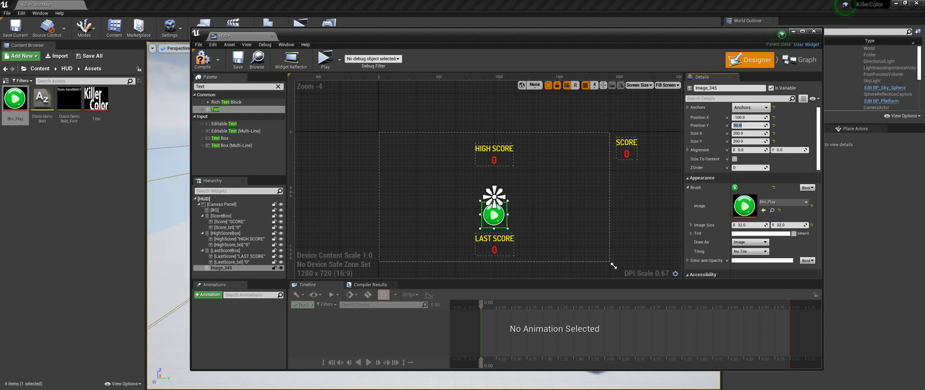
- Place the Title texture on the canvas above the play button and rename the play button image to PlayBtn
mouse_move(96, 104)
left_mouse_down()
mouse_move(377, 189)
mouse_move(496, 180)
mouse_move(480, 176)
left_mouse_up()
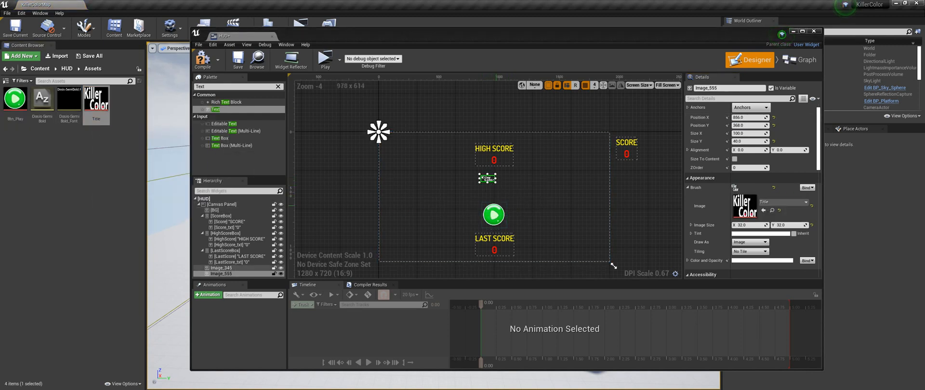
left_click(501, 214)
left_click(726, 88)
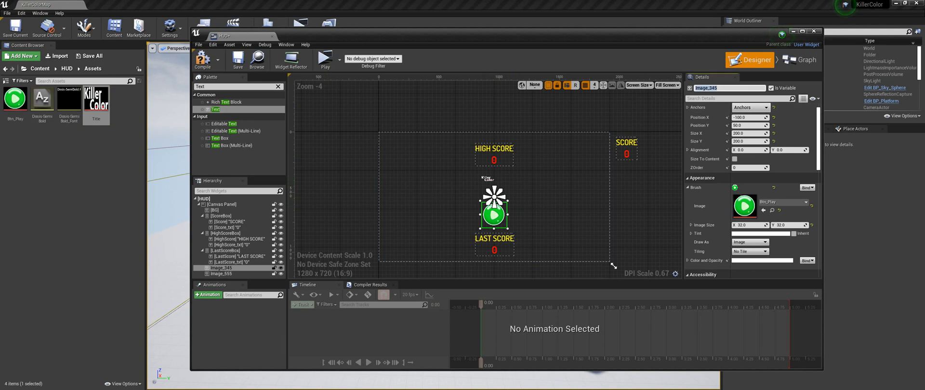
type("PlayBtn")
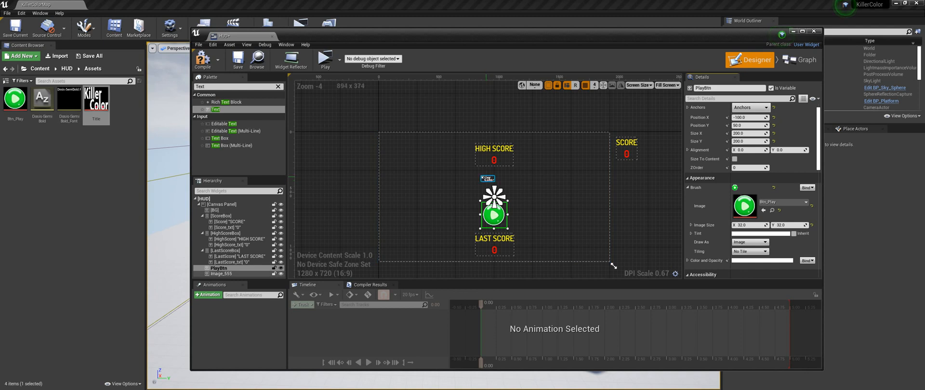
- Rename the title image to GameTitle and turn off its Is Variable option
left_click(488, 179)
left_click(723, 88)
type("Title")
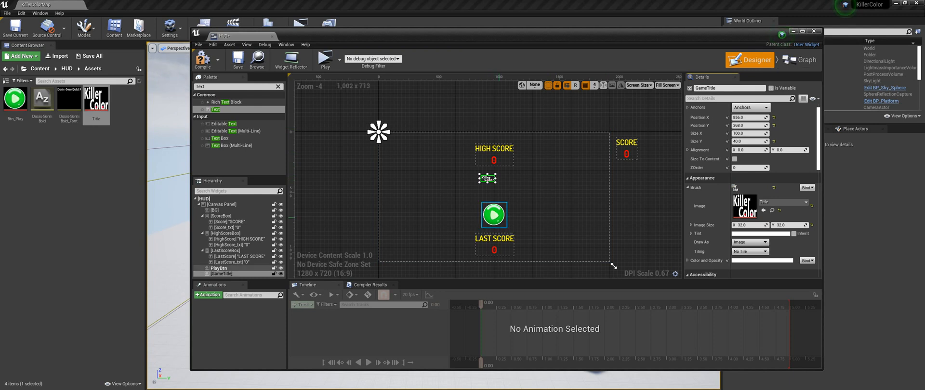
- Turn off the Is Variable option for the PlayBtn image
left_click(494, 215)
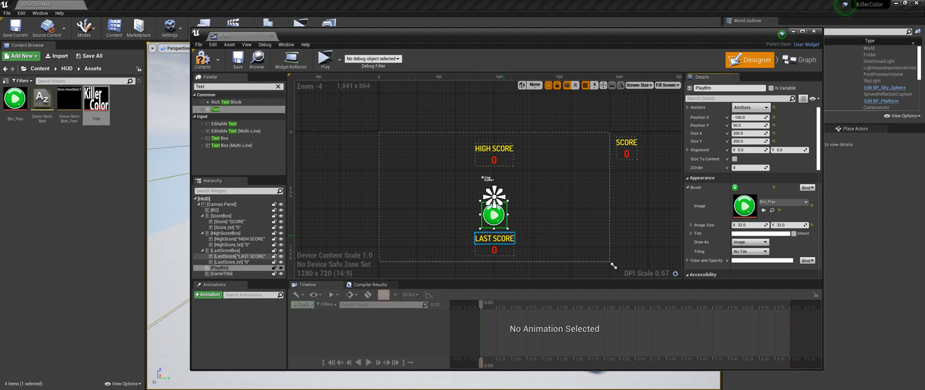
left_click(495, 239)
left_click(499, 212)
- Set the GameTitle image's Size X to 325 and Size Y to 150
left_click(487, 178)
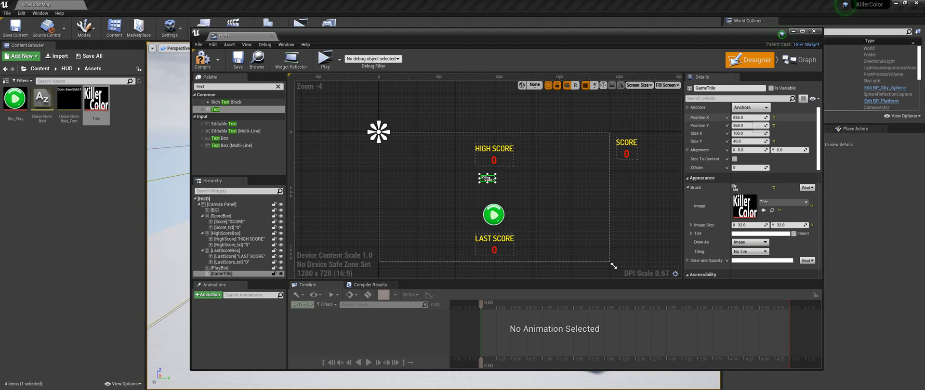
left_click(750, 133)
type("325")
key("Tab")
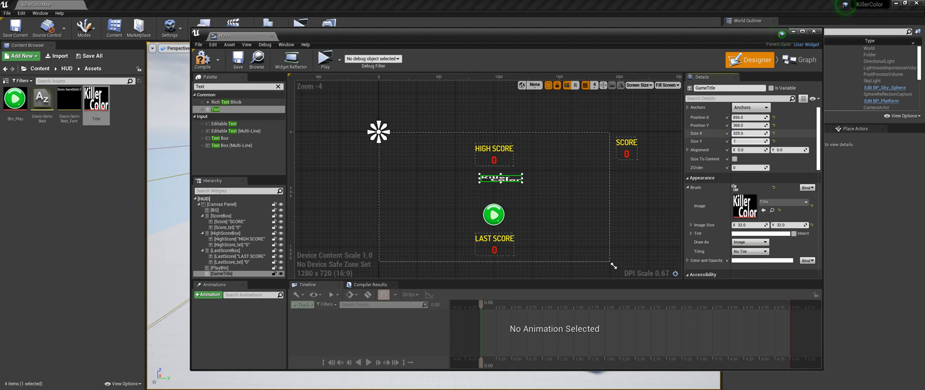
type("150")
key("Return")
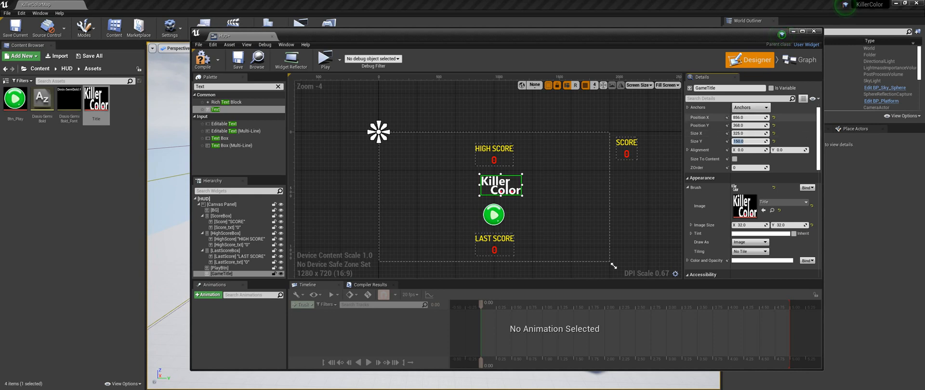
- Anchor GameTitle to the canvas center and set its Position X to -175 and Position Y to -200
left_click(750, 107)
left_click(771, 152)
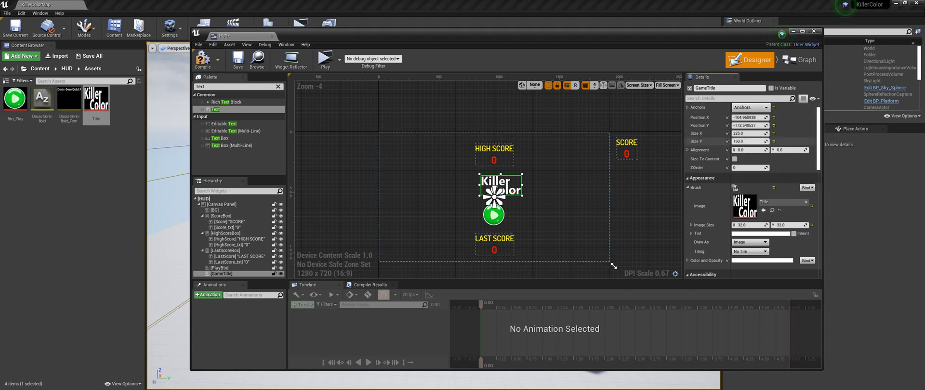
left_click(749, 117)
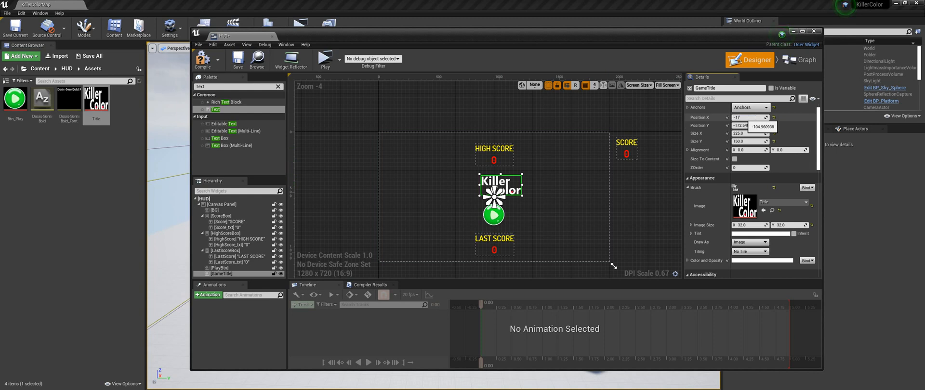
type("5")
key("Return")
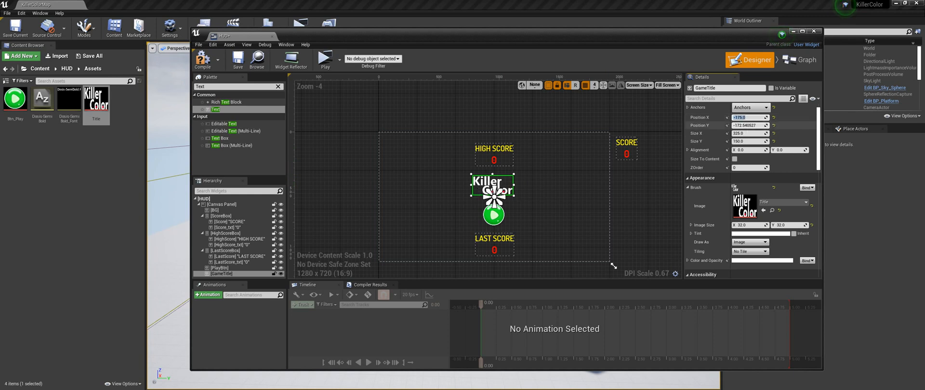
key("Tab")
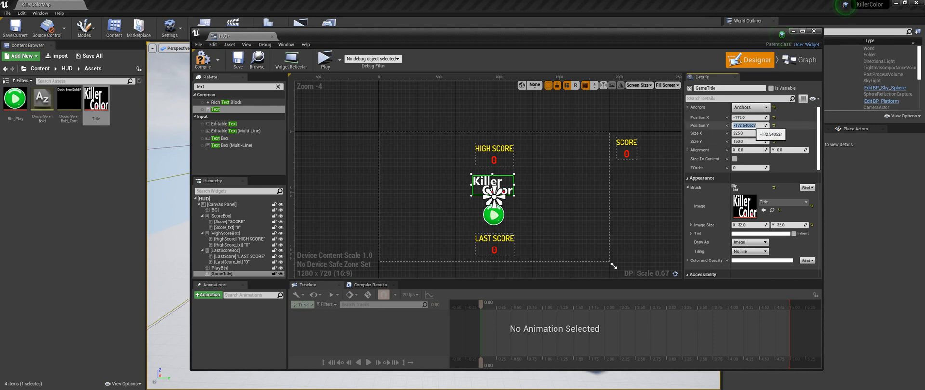
left_click(756, 125)
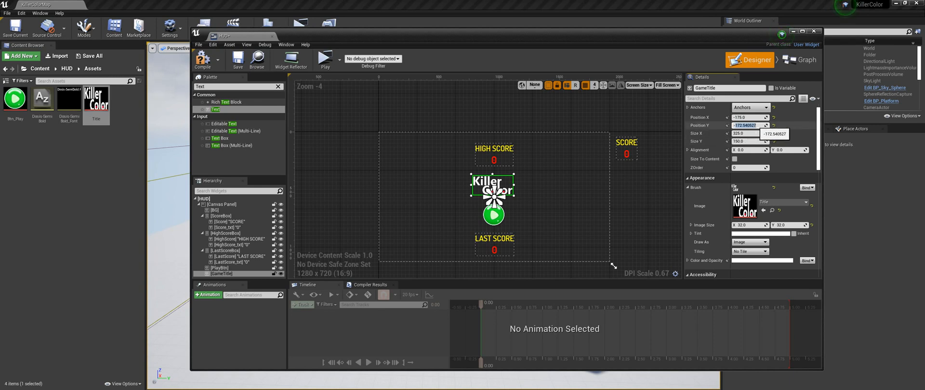
type("-200")
key("Return")
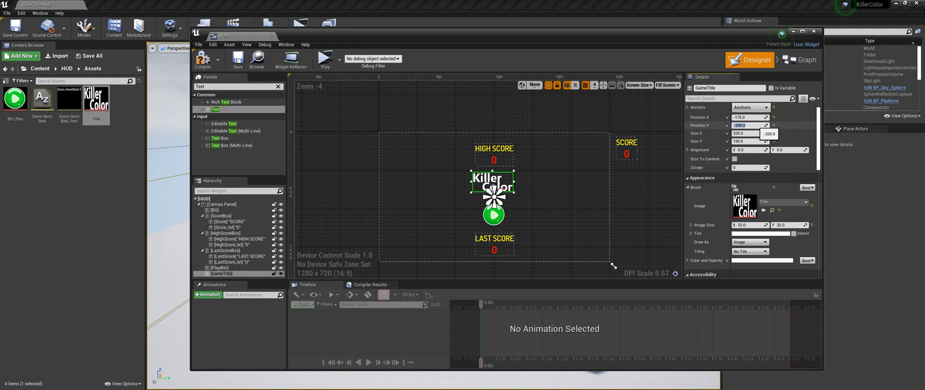
- Add a new widget animation to the HUD and name it UiAnim
left_click(648, 186)
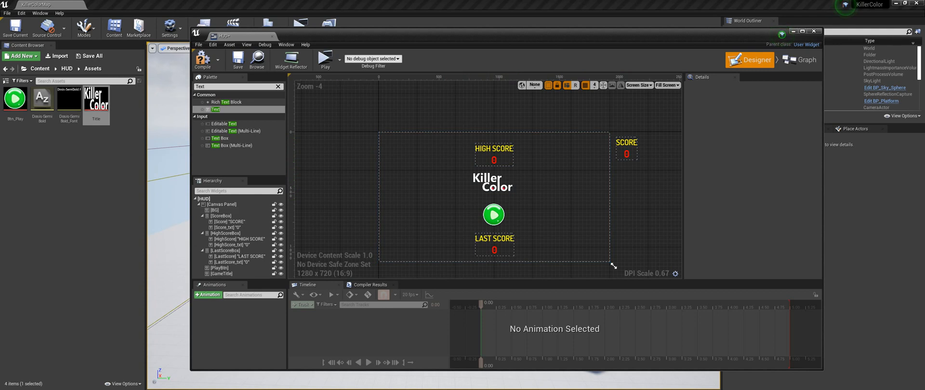
left_click(208, 295)
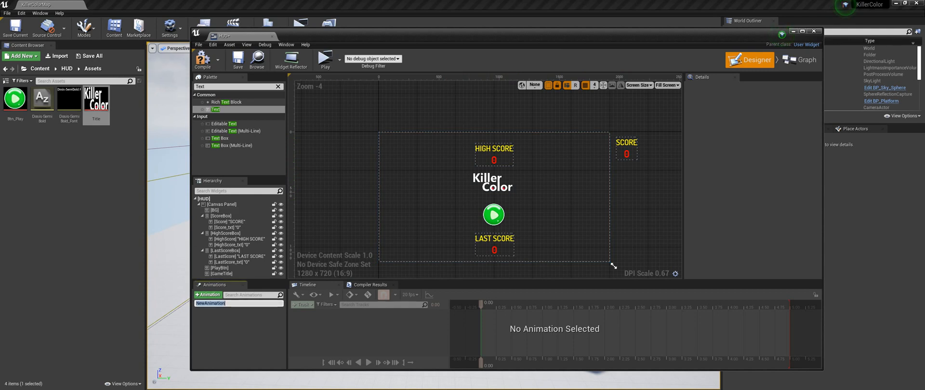
type("UIAnim")
key("Return")
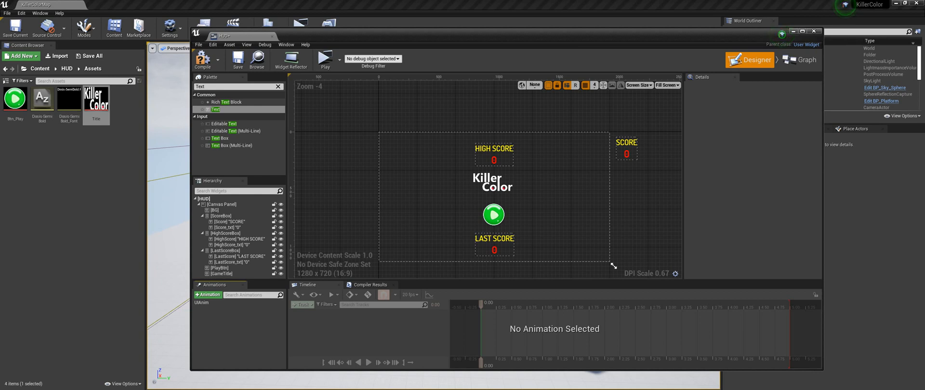